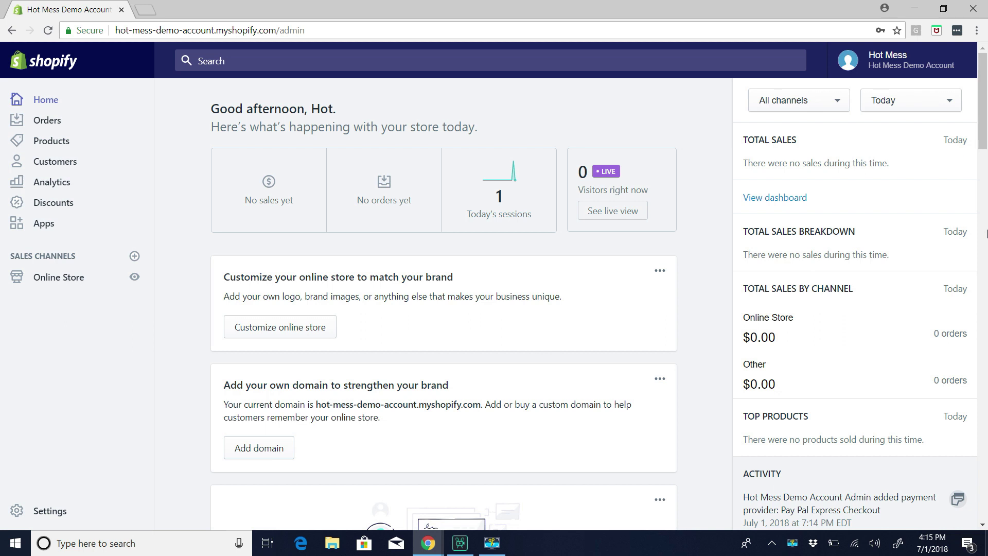
# - Go to Orders and begin a new draft order with Create order
pyautogui.click(44, 123)
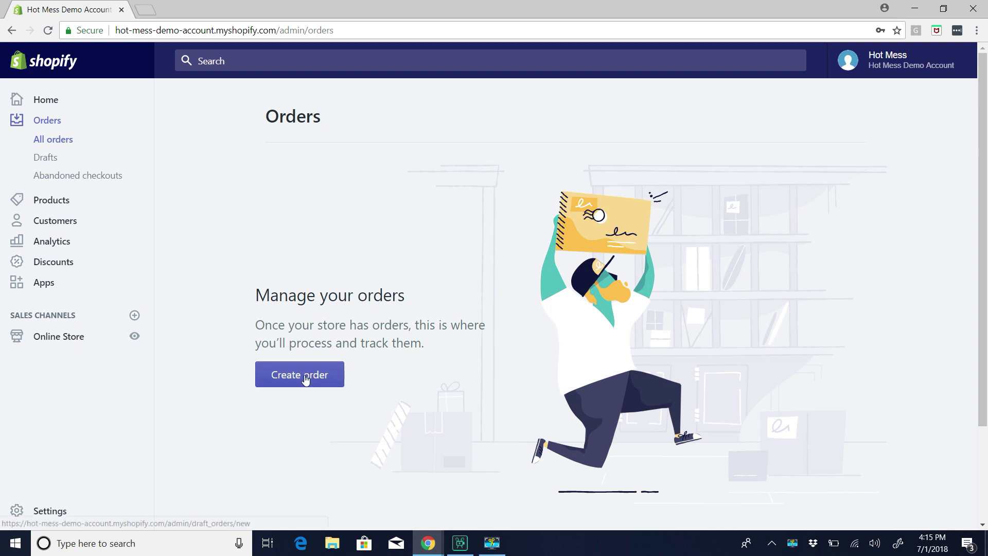
pyautogui.click(283, 377)
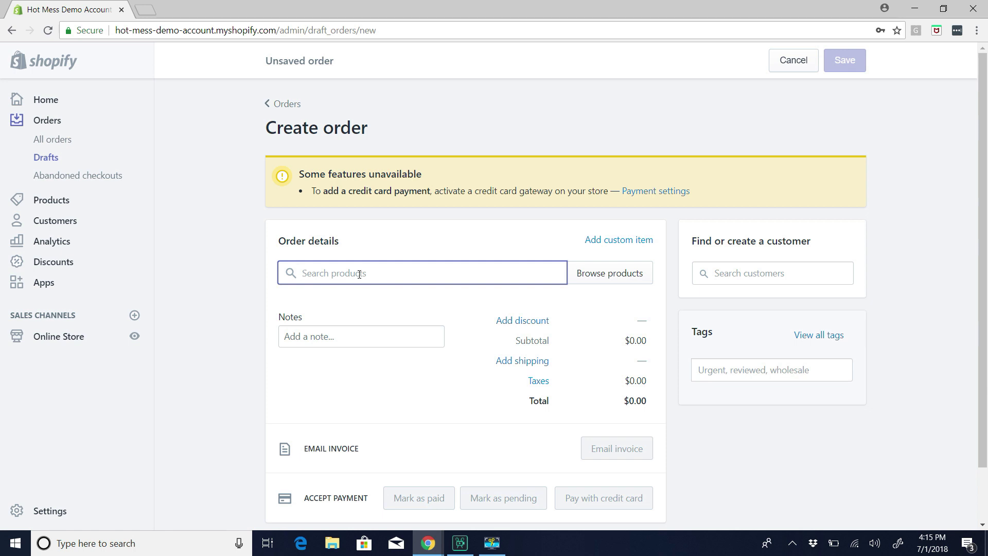
pyautogui.write('amper')
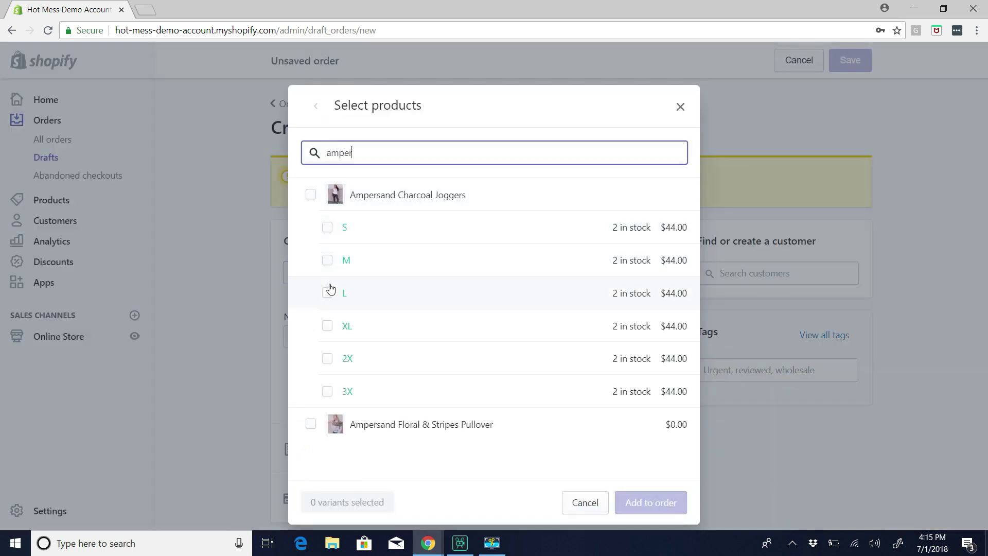
pyautogui.click(324, 263)
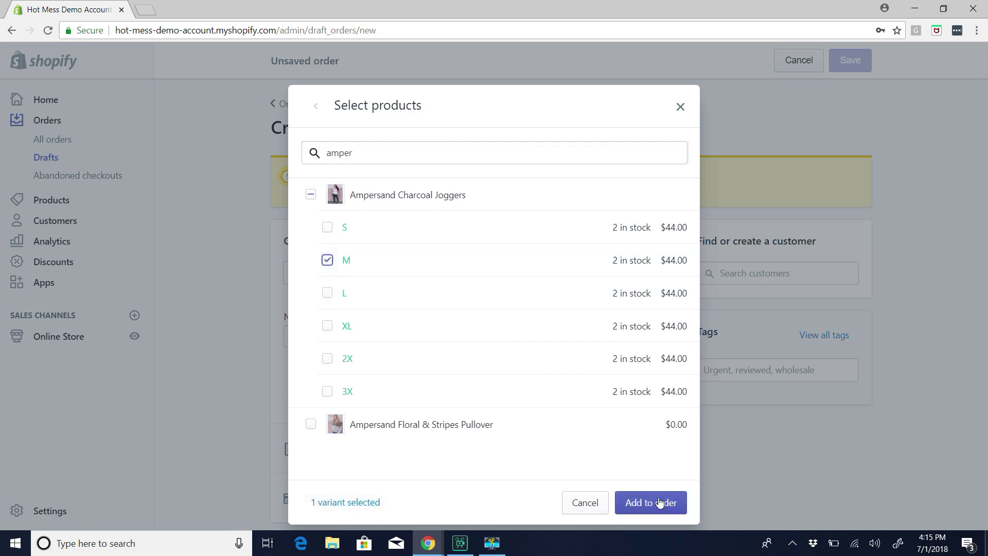
pyautogui.click(582, 504)
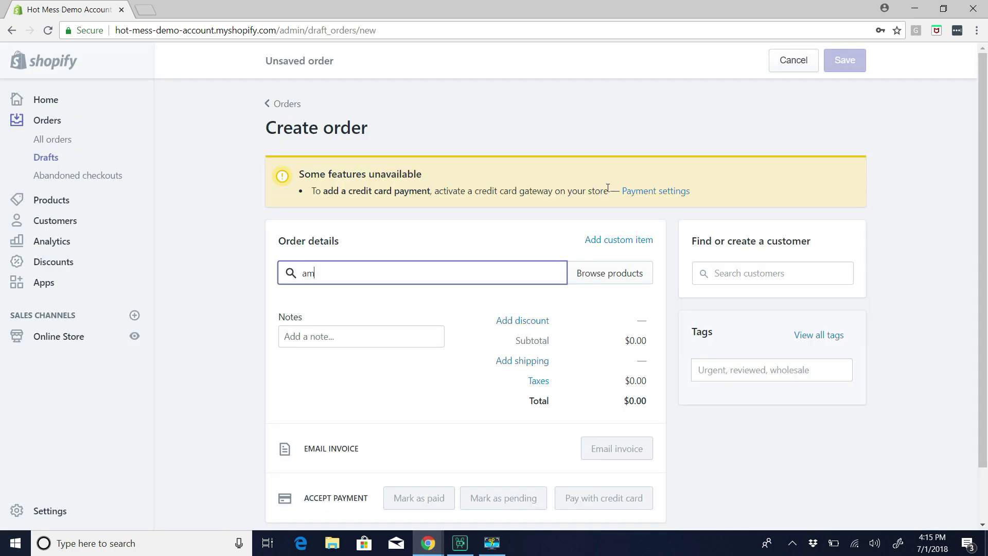
pyautogui.click(604, 272)
pyautogui.click(335, 243)
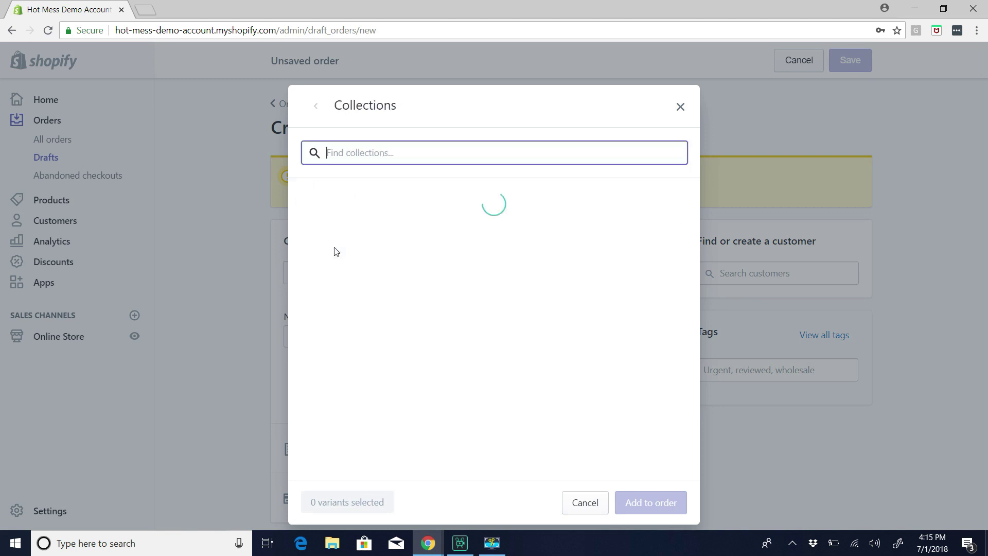
pyautogui.click(384, 191)
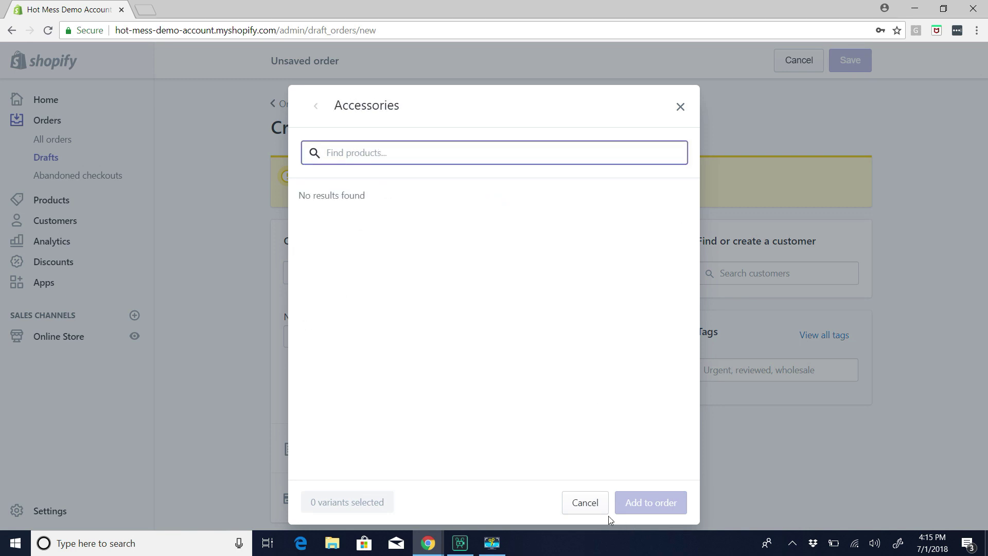
pyautogui.click(585, 502)
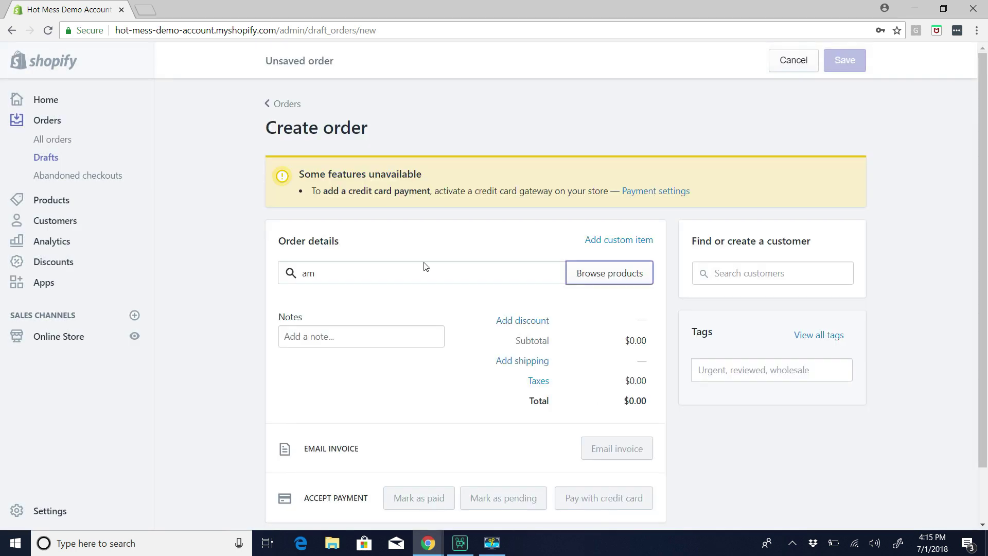
pyautogui.click(318, 273)
pyautogui.press('BackSpace')
pyautogui.press('BackSpace')
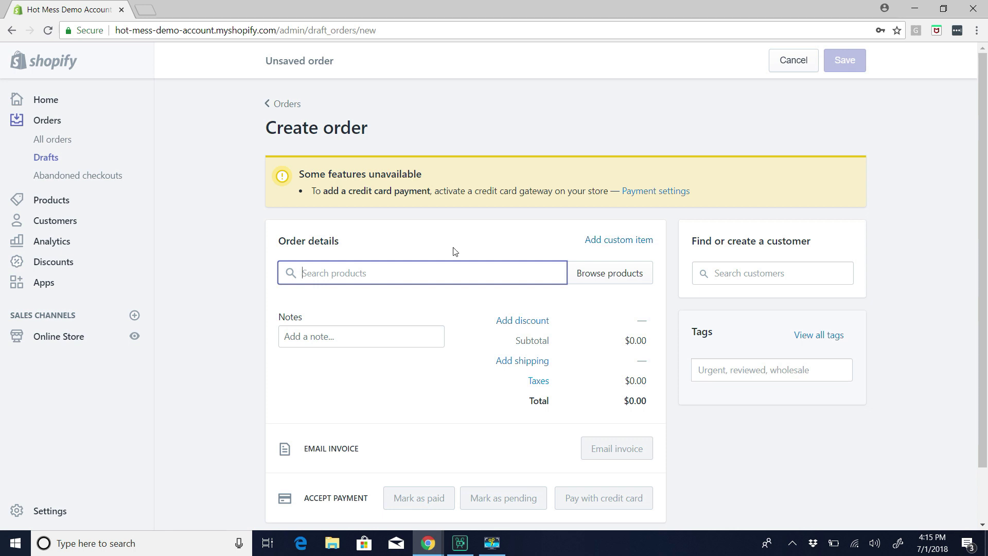
# - Add a custom item 'Test' priced $5.00 that requires shipping
pyautogui.click(598, 242)
pyautogui.click(430, 164)
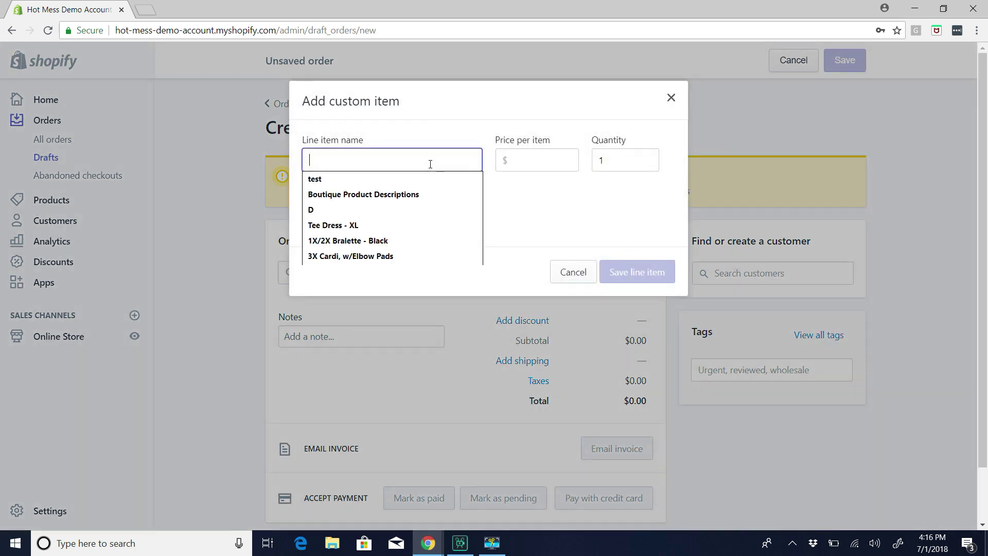
pyautogui.write('Test')
pyautogui.press('Tab')
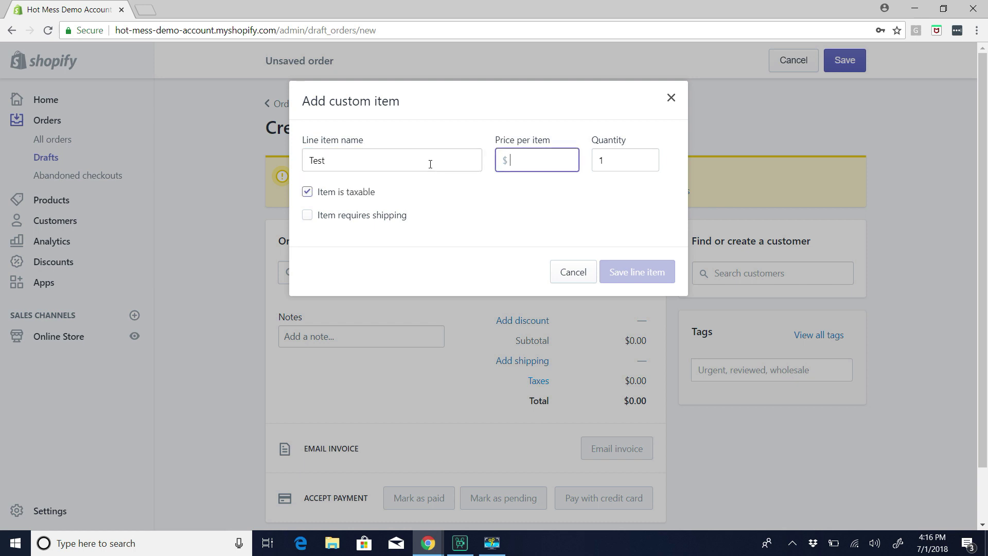
pyautogui.write('5')
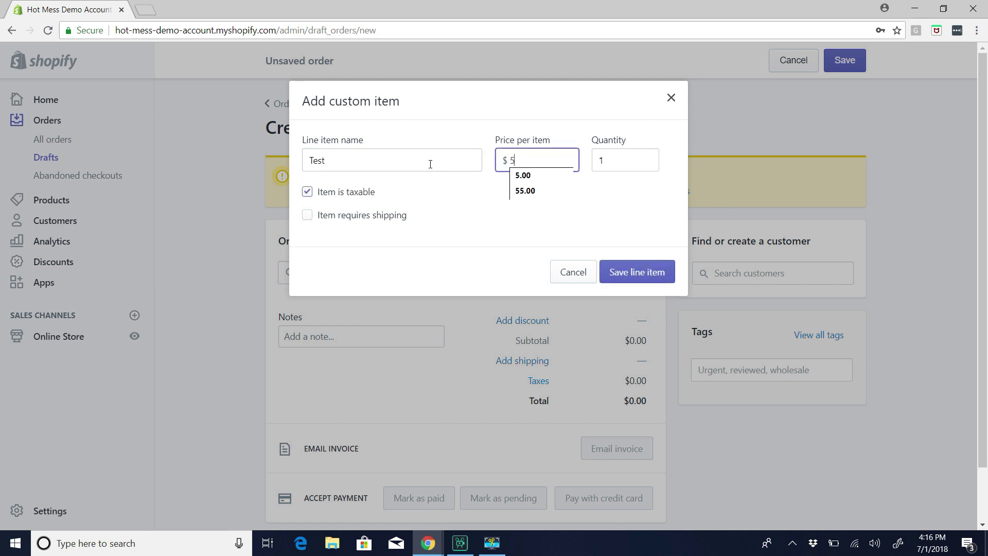
pyautogui.click(676, 227)
pyautogui.click(307, 216)
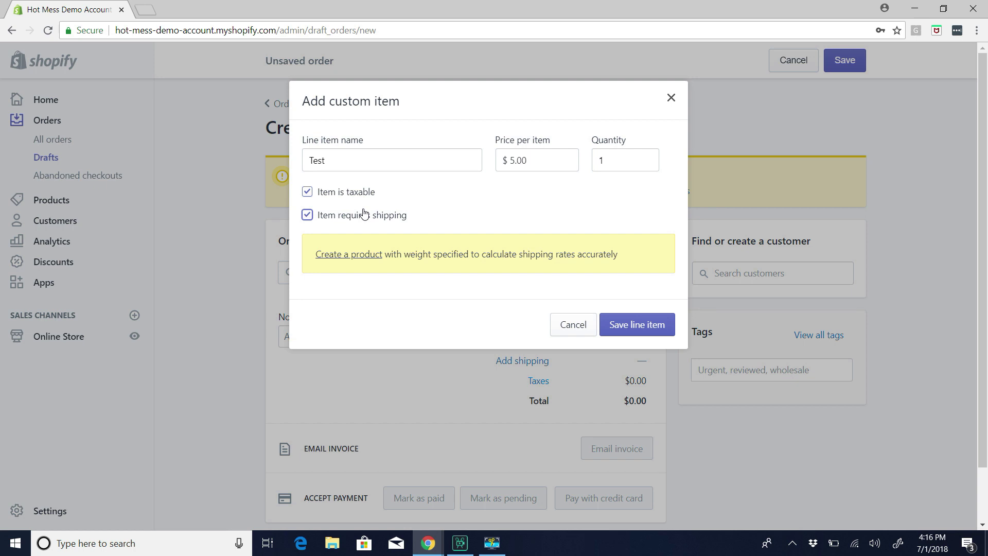
pyautogui.click(636, 325)
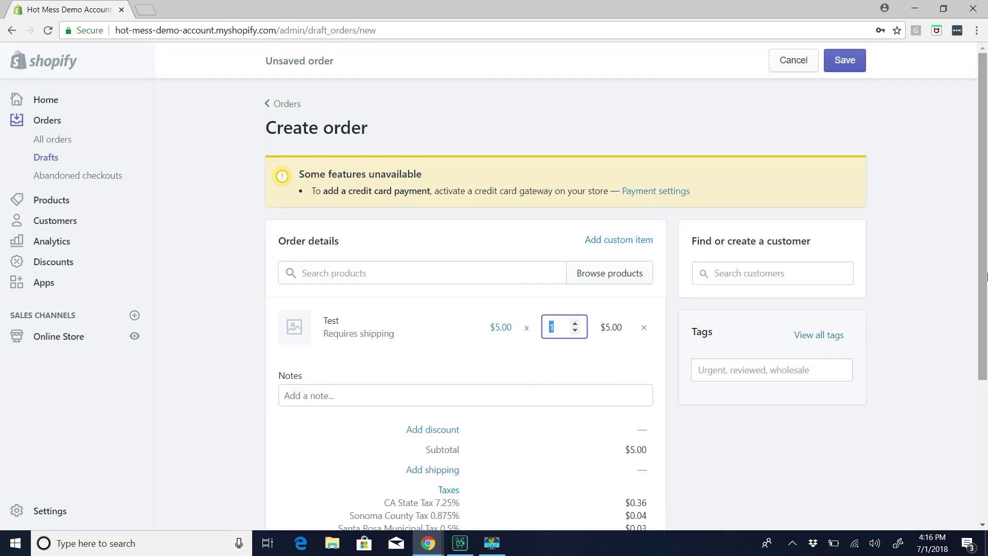
# - Try the item and order discount options, closing each without applying
pyautogui.scroll(-2, 985, 175)
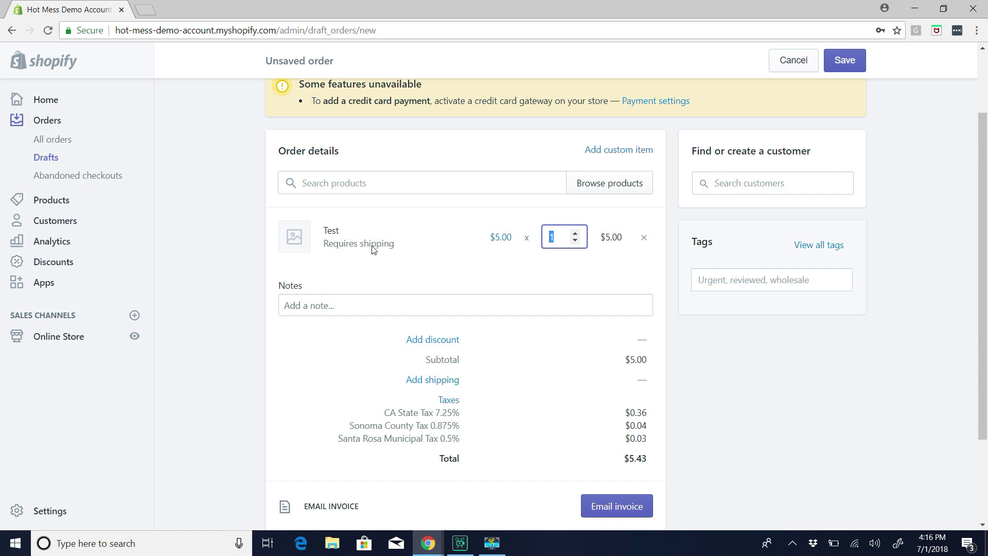
pyautogui.click(501, 239)
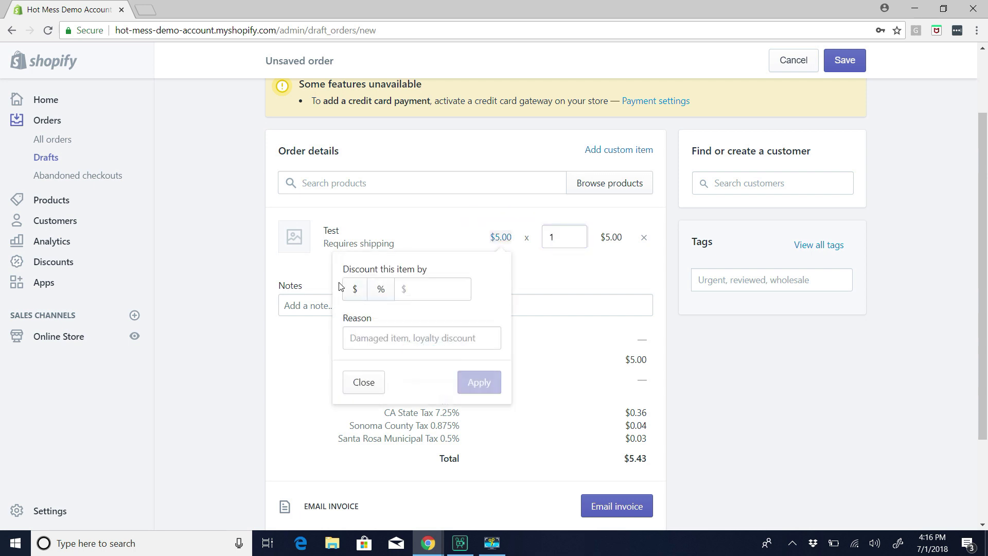
pyautogui.click(364, 292)
pyautogui.click(381, 289)
pyautogui.click(717, 315)
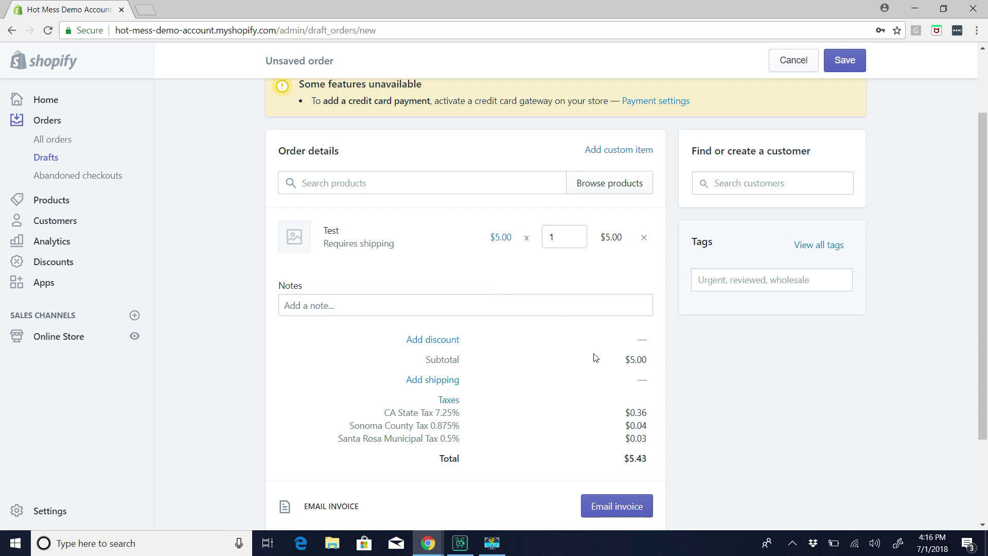
pyautogui.click(448, 342)
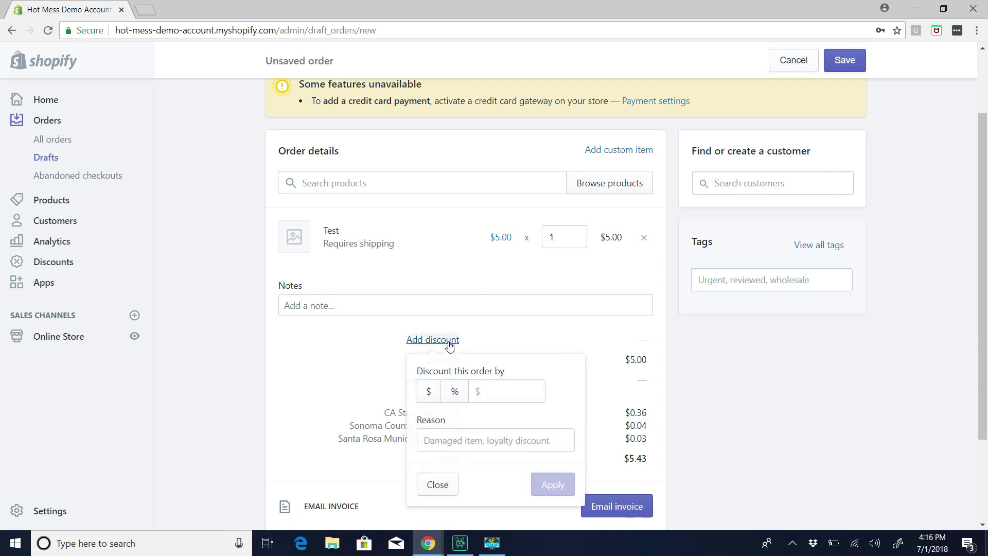
pyautogui.click(437, 400)
pyautogui.click(721, 374)
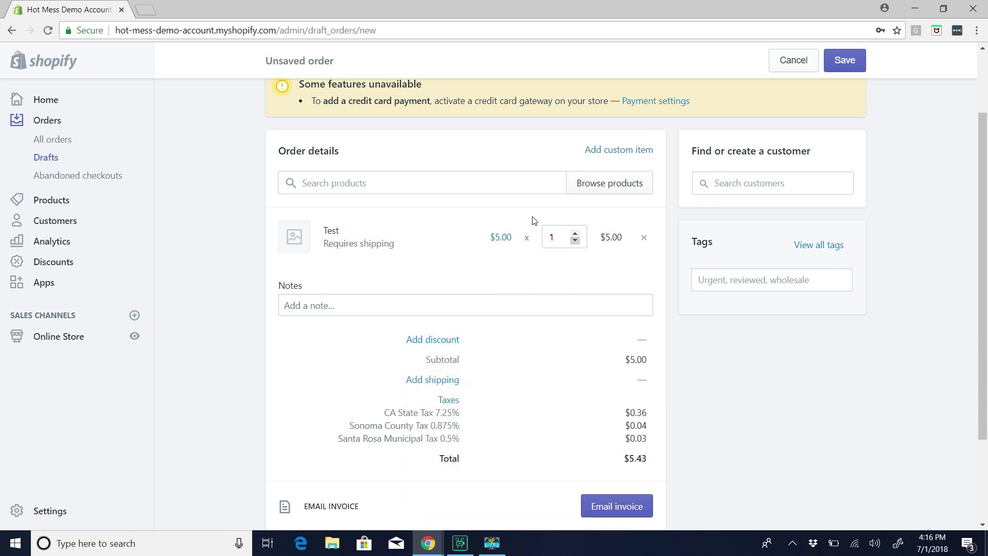
# - Apply a fixed-dollar $5 discount to the Test item, bringing it to $0.00
pyautogui.click(498, 237)
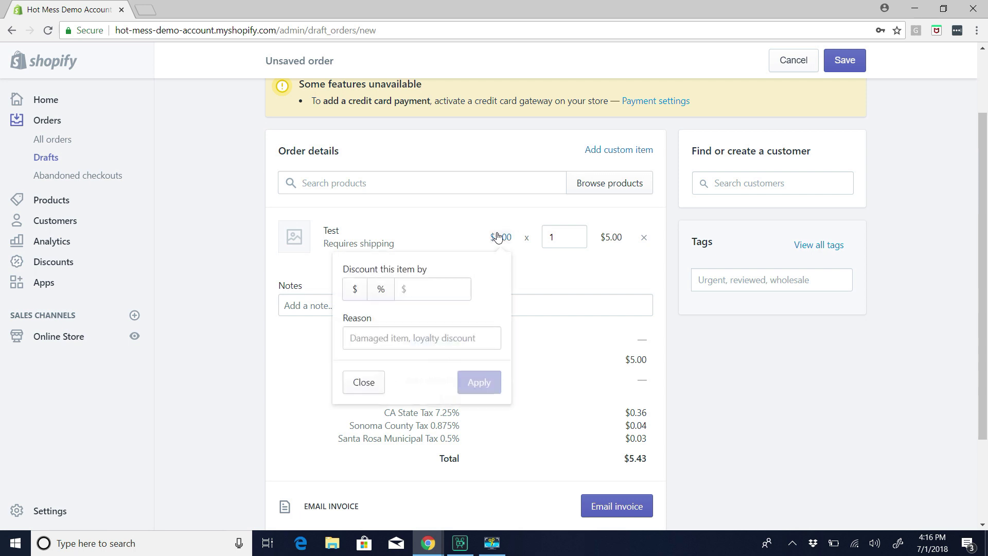
pyautogui.click(355, 289)
pyautogui.click(433, 289)
pyautogui.write('1')
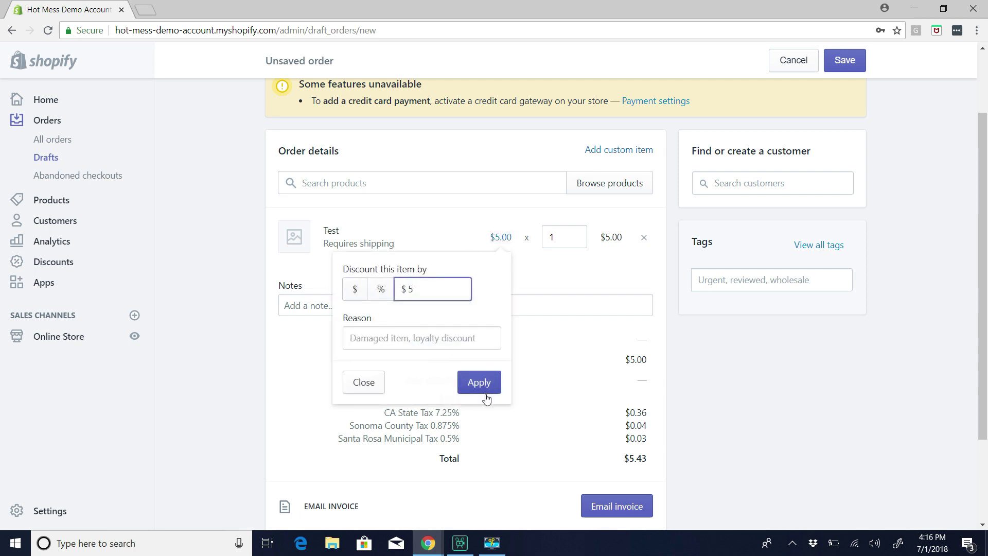
pyautogui.click(484, 383)
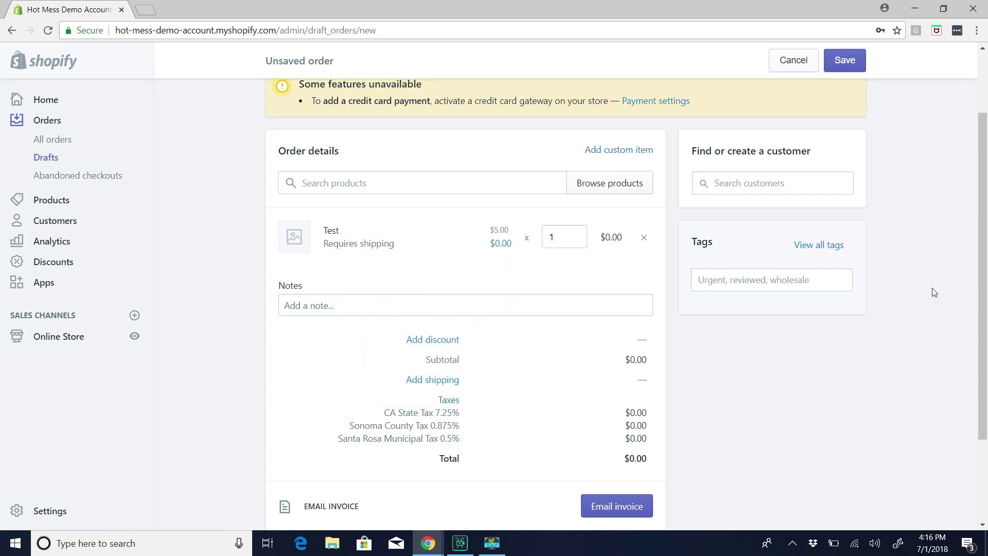
pyautogui.moveTo(984, 267); pyautogui.dragTo(986, 298)
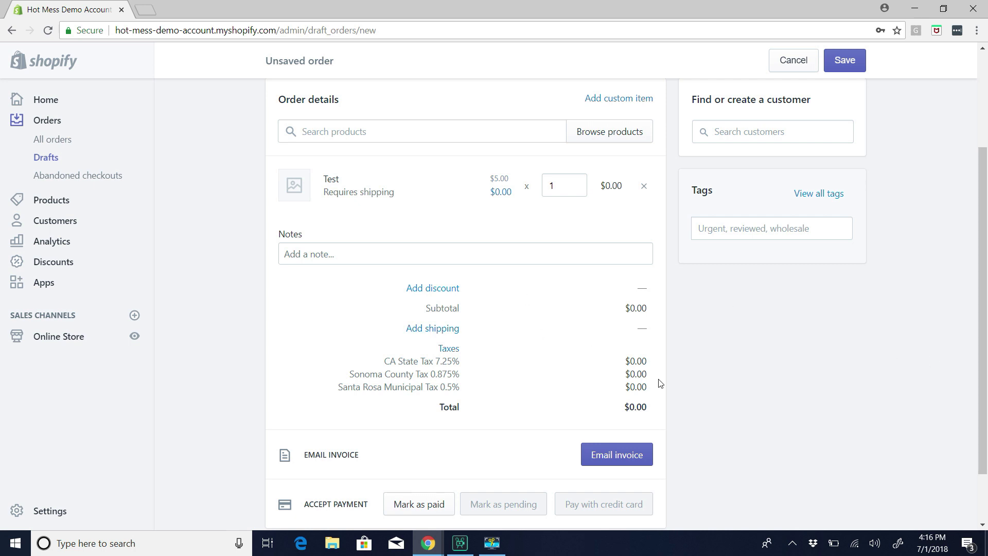
# - Set the draft order's shipping to Free shipping, leaving a $0.00 total
pyautogui.click(452, 339)
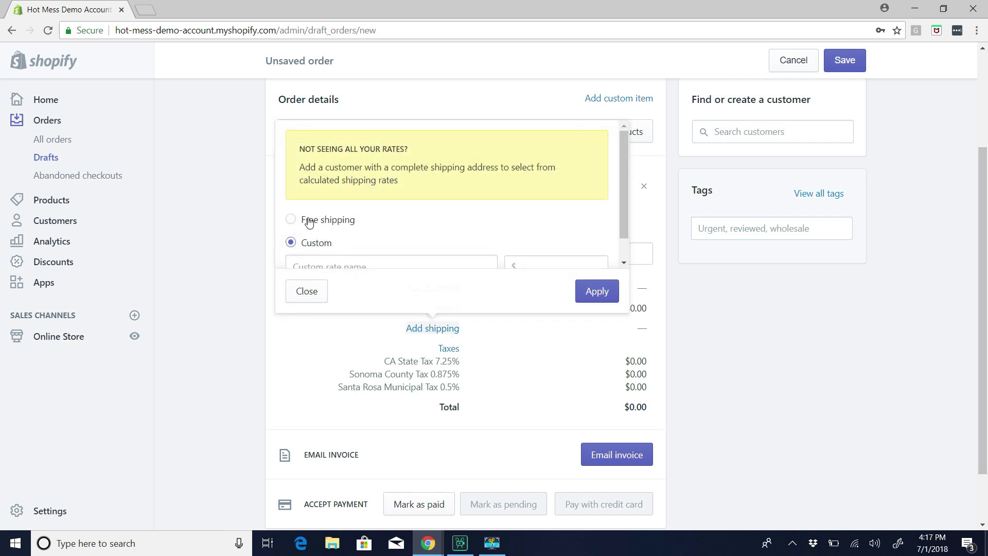
pyautogui.click(556, 268)
pyautogui.click(290, 220)
pyautogui.click(617, 291)
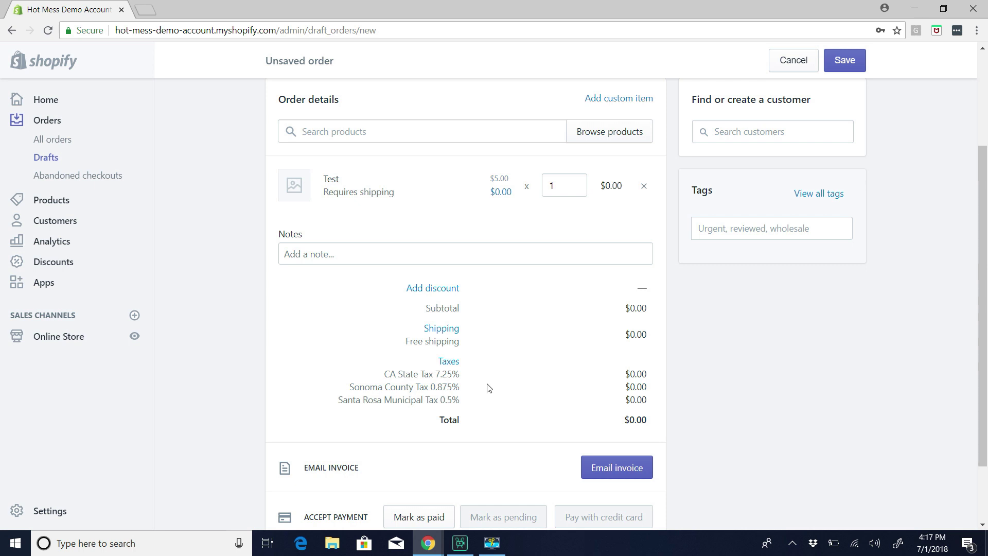
pyautogui.scroll(2, 986, 292)
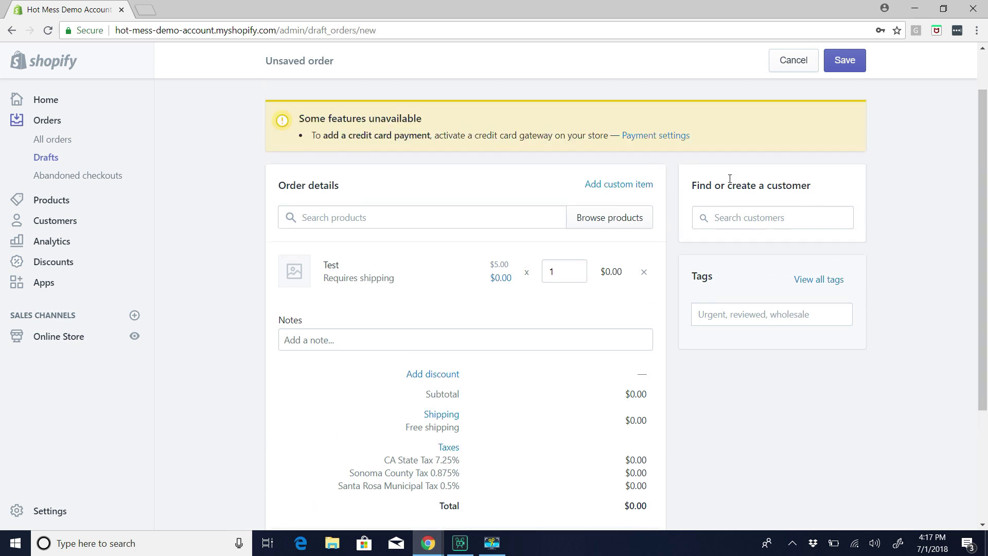
# - Look up a customer for the draft but dismiss the suggestions
pyautogui.click(757, 223)
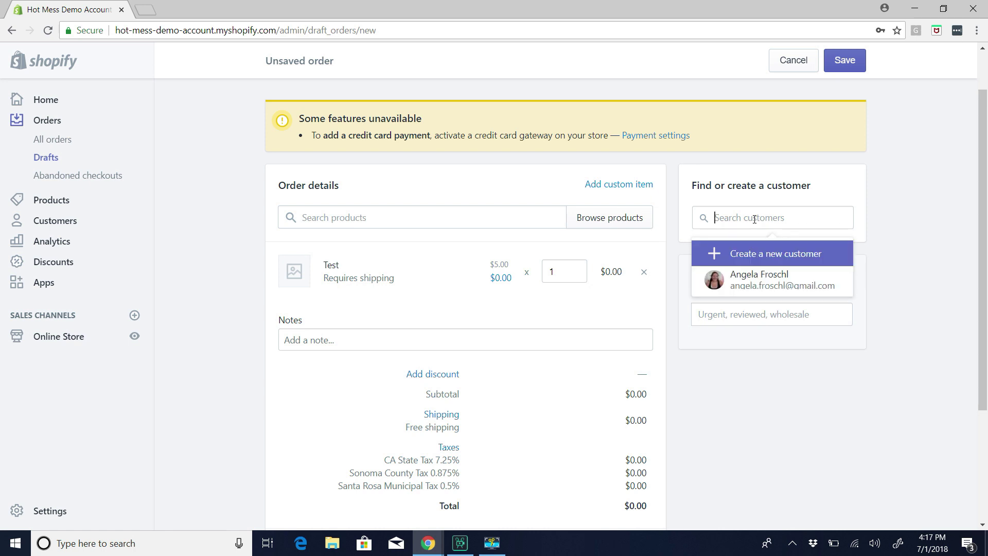
pyautogui.click(900, 261)
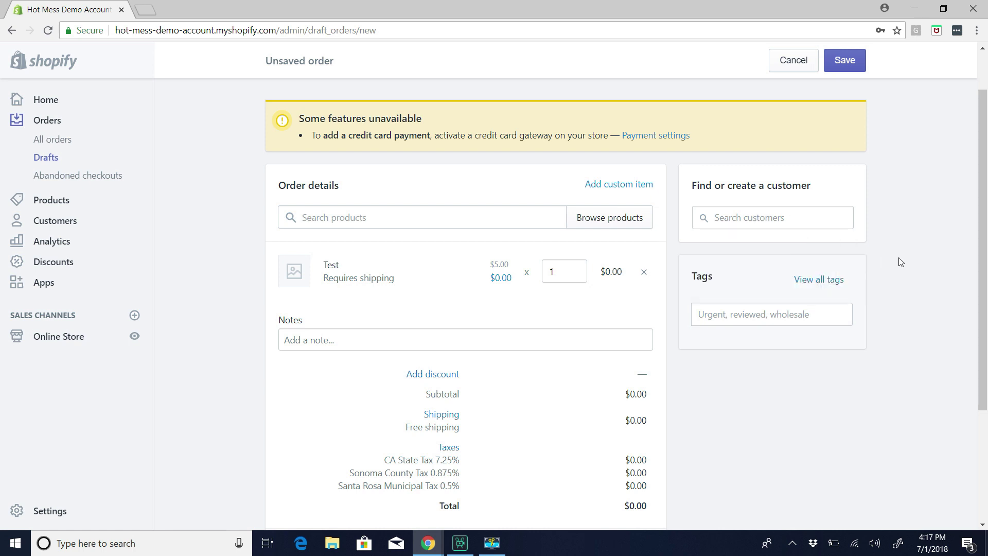
pyautogui.scroll(-3, 982, 237)
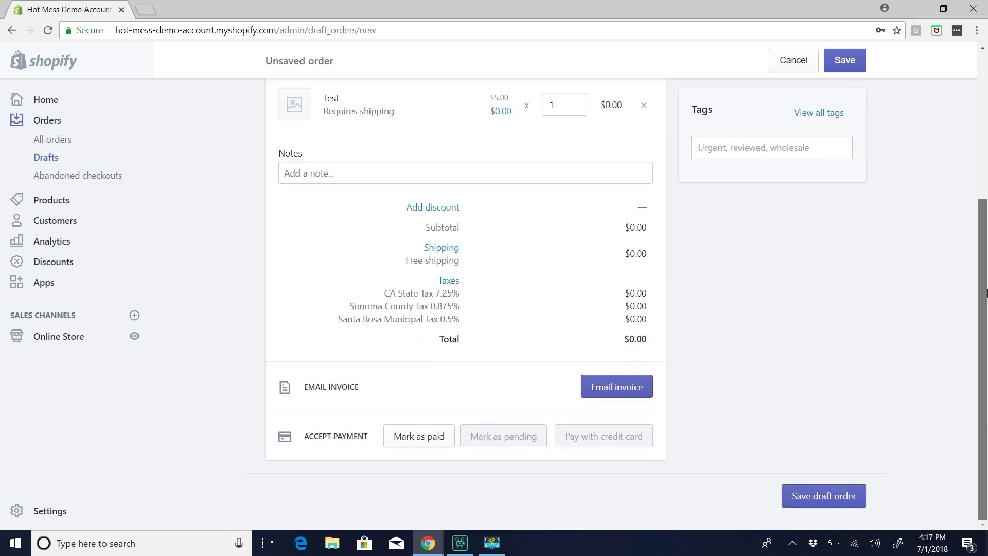
# - Save the draft as #D2 and close the invoice e-mail form unsent
pyautogui.click(625, 390)
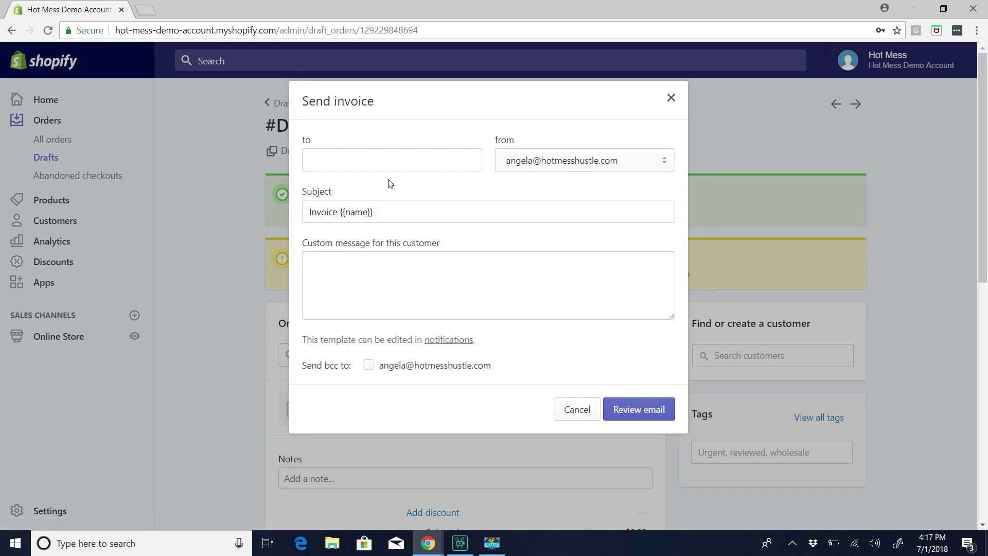
pyautogui.click(369, 160)
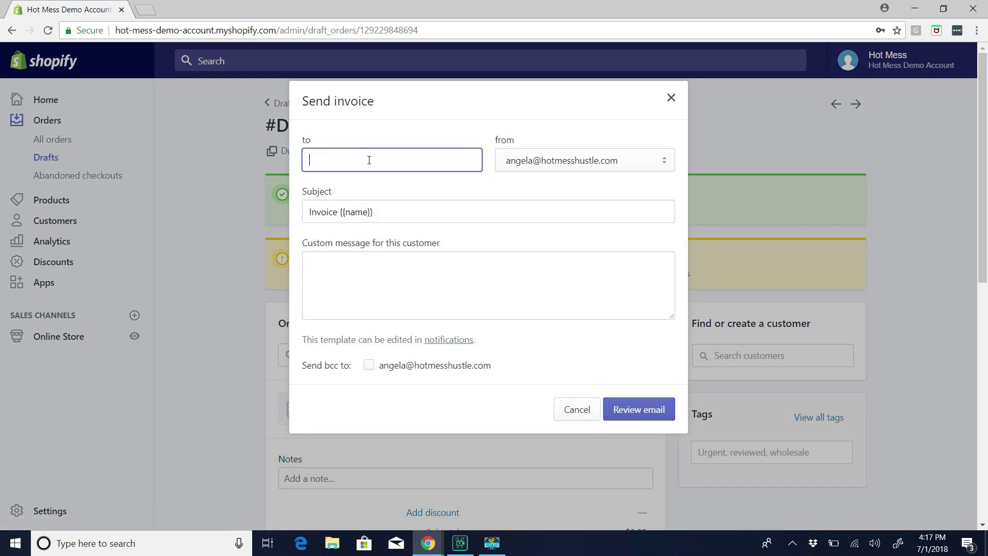
pyautogui.write('dfjkdfs')
pyautogui.press('BackSpace')
pyautogui.press('BackSpace')
pyautogui.press('BackSpace')
pyautogui.press('BackSpace')
pyautogui.press('BackSpace')
pyautogui.press('BackSpace')
pyautogui.press('BackSpace')
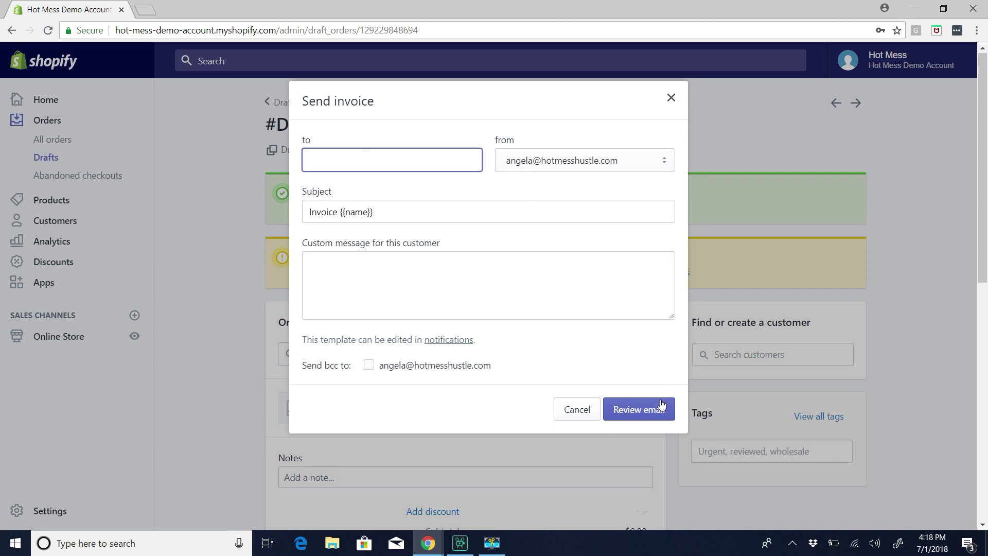
pyautogui.click(671, 98)
# - Search for and attach the existing customer to draft #D2, then start its invoice e-mail
pyautogui.scroll(-2, 982, 302)
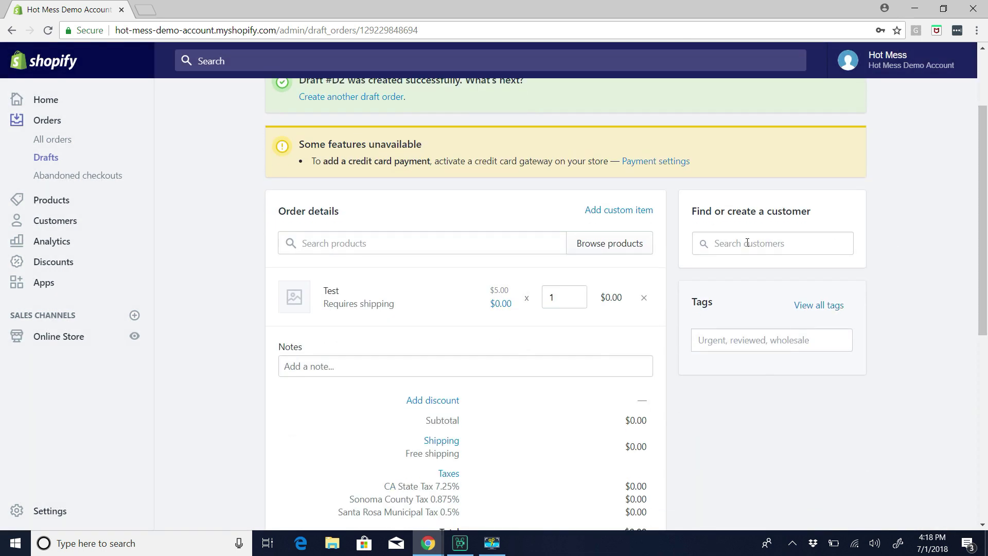
pyautogui.click(730, 254)
pyautogui.write('ang')
pyautogui.click(751, 313)
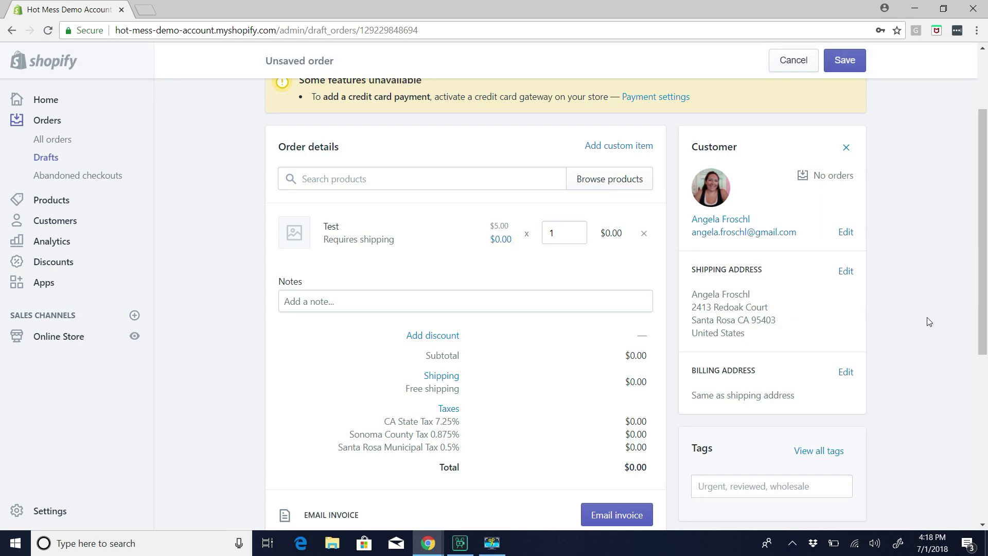
pyautogui.scroll(-4, 984, 296)
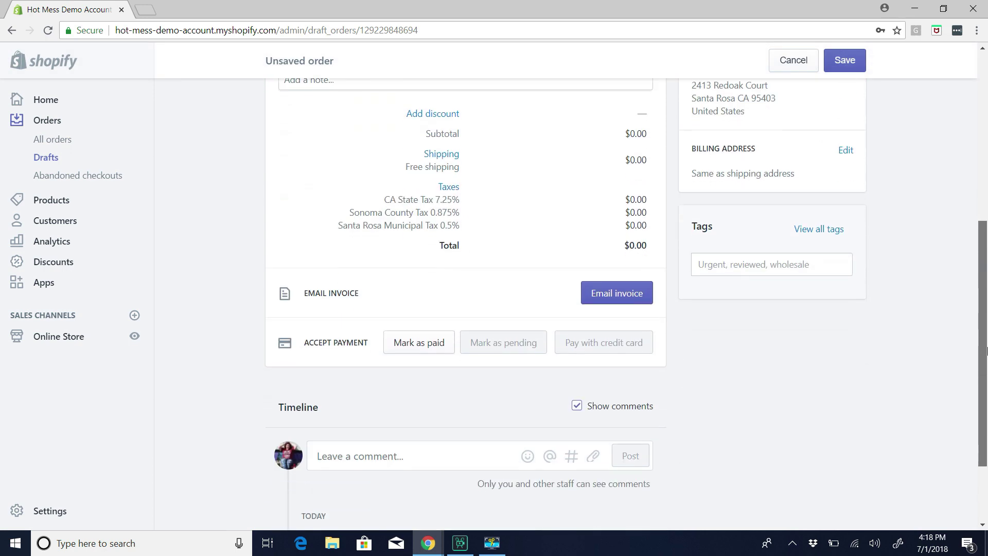
pyautogui.moveTo(985, 349); pyautogui.dragTo(985, 404)
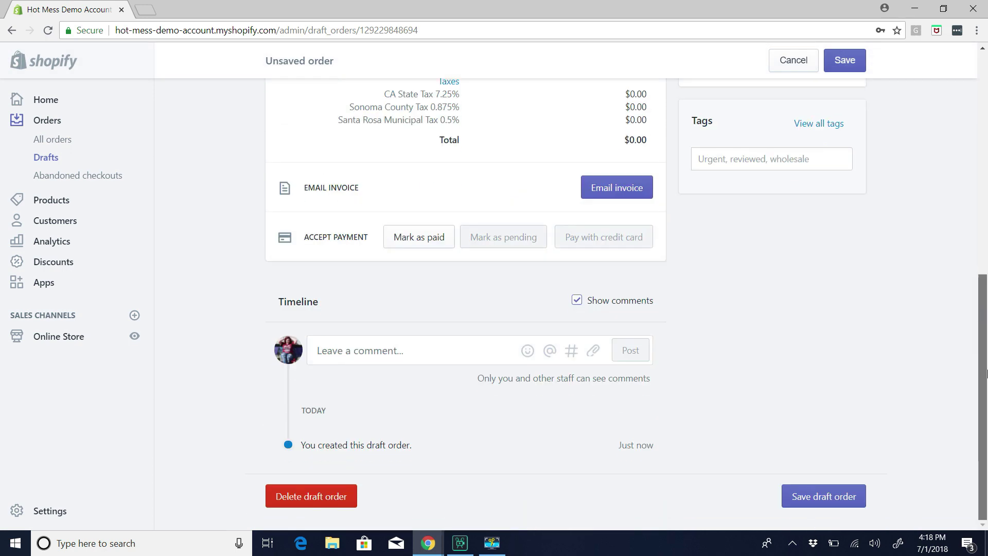
pyautogui.click(603, 186)
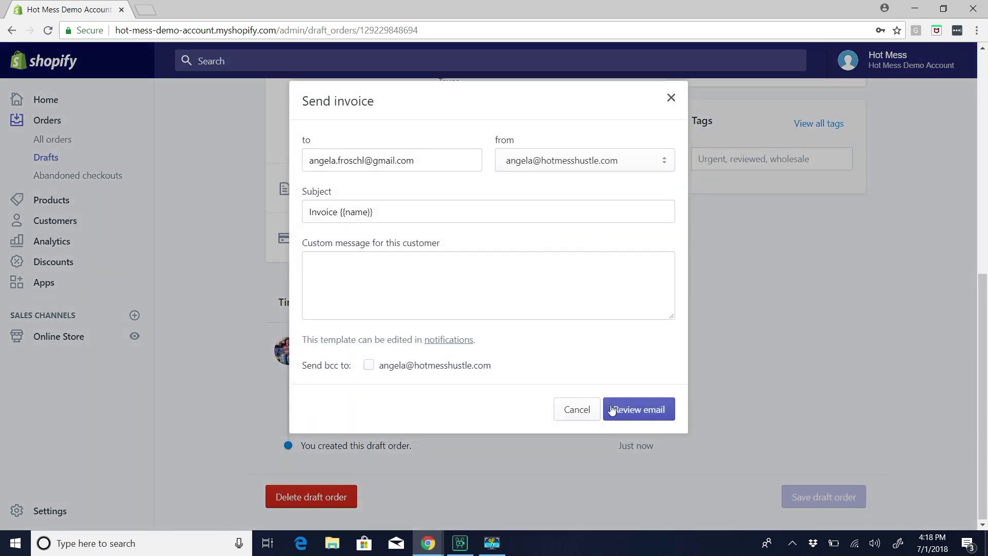
# - Review and send draft #D2's invoice e-mail to the customer, then return Home
pyautogui.click(611, 409)
pyautogui.click(616, 440)
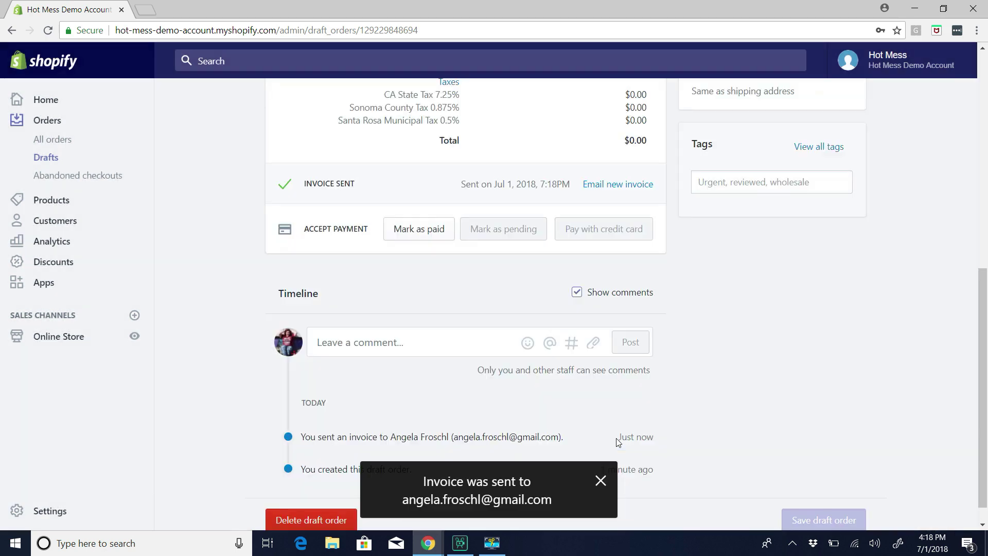
pyautogui.moveTo(984, 396); pyautogui.dragTo(986, 198)
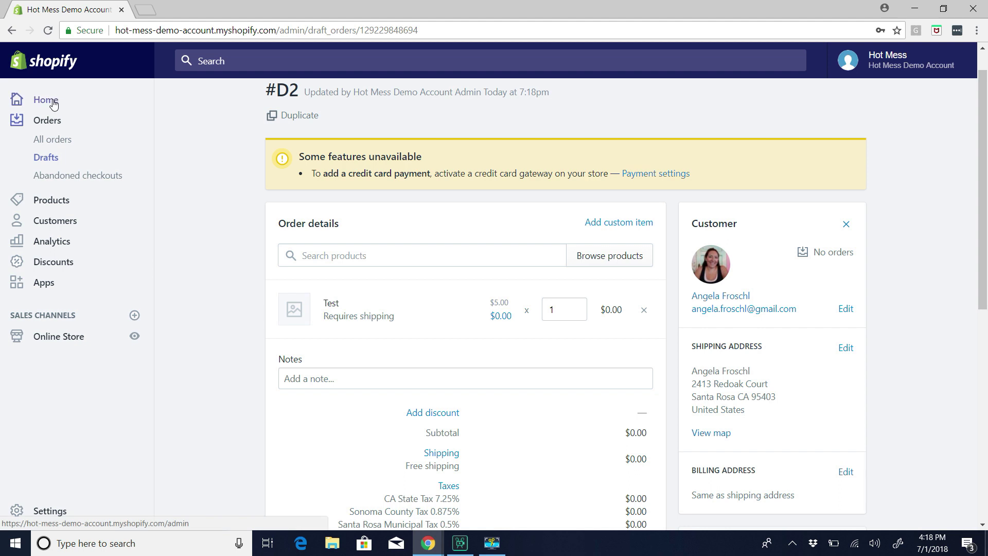
pyautogui.click(52, 102)
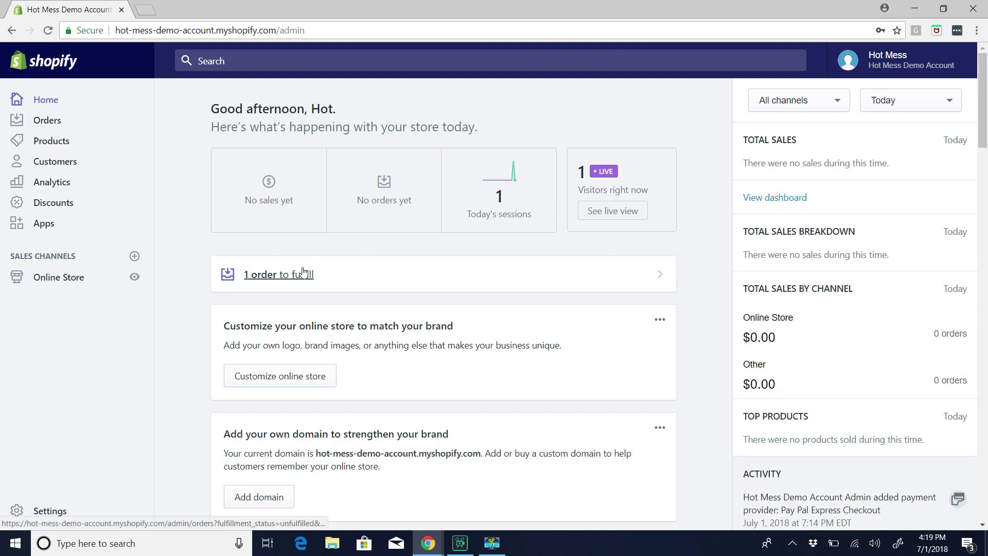
# - Filter the orders list to Open orders and open order #1001
pyautogui.click(47, 120)
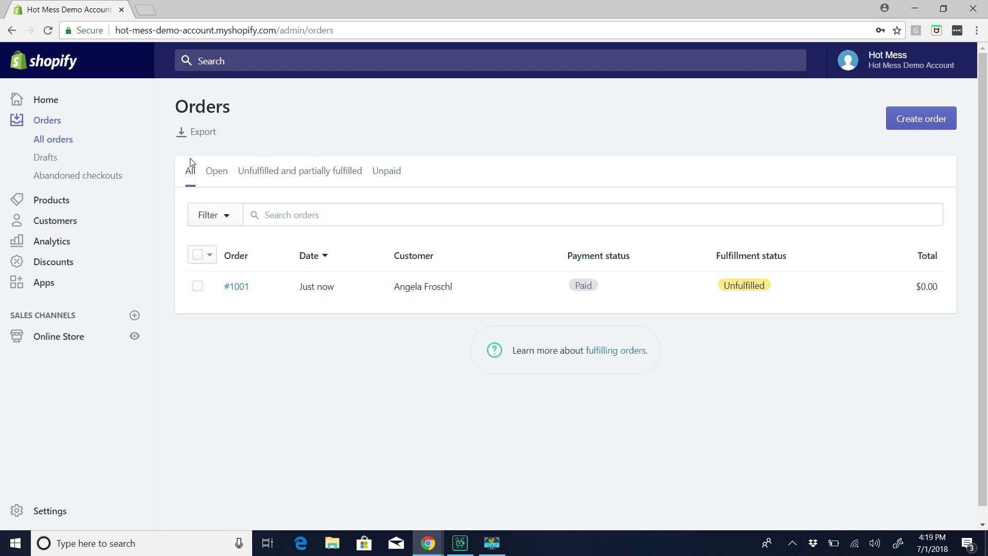
pyautogui.click(216, 173)
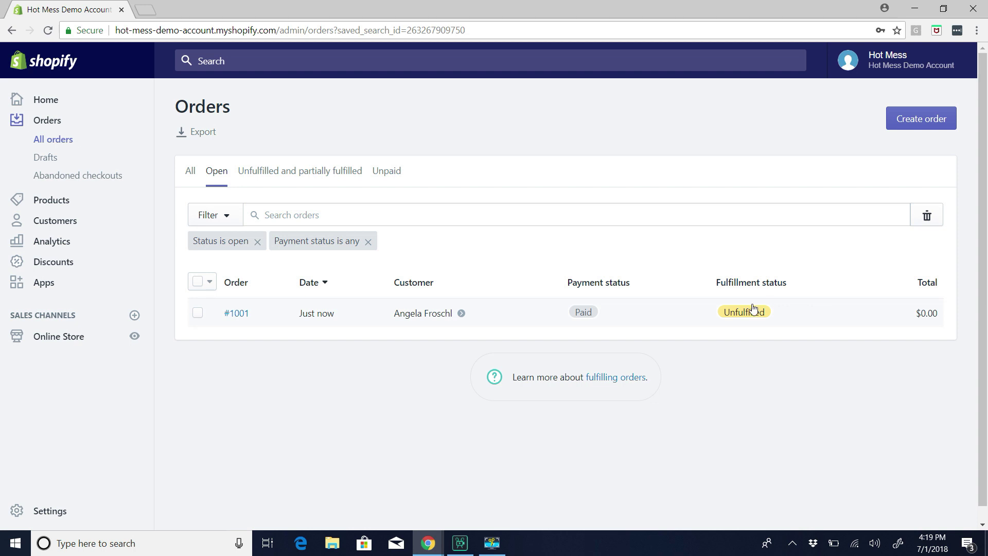
pyautogui.click(245, 314)
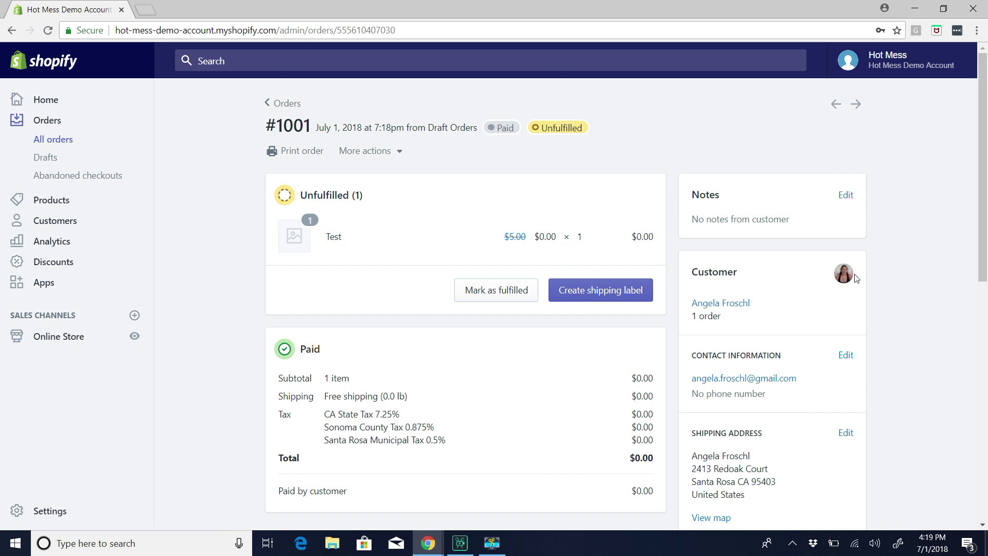
# - Review the Mark as fulfilled form with shipment e-mail unticked, then cancel
pyautogui.click(471, 291)
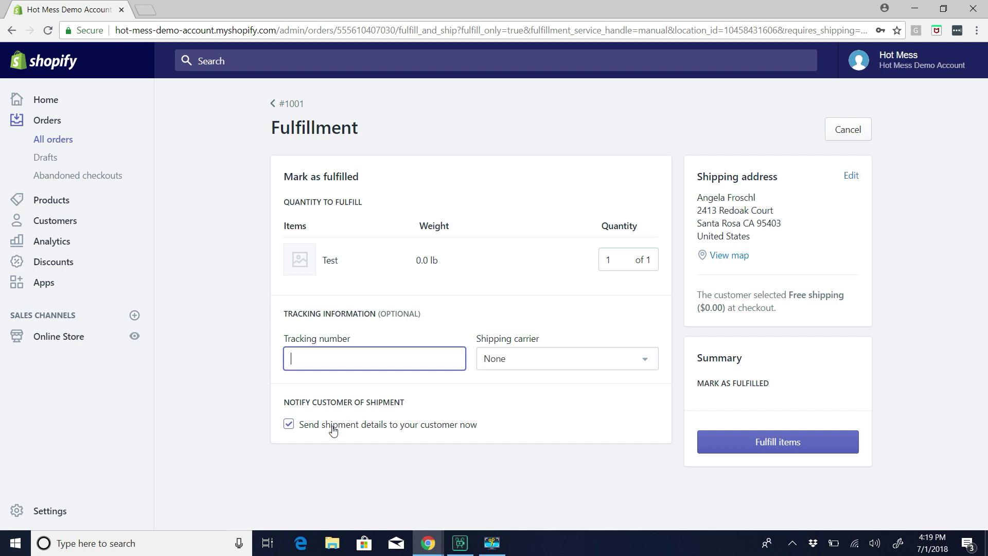
pyautogui.click(289, 425)
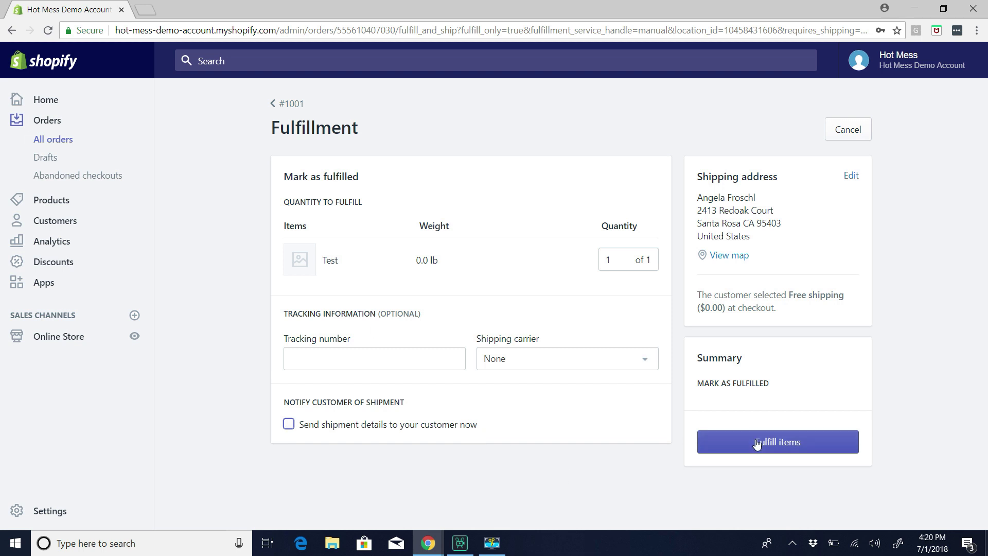
pyautogui.click(841, 136)
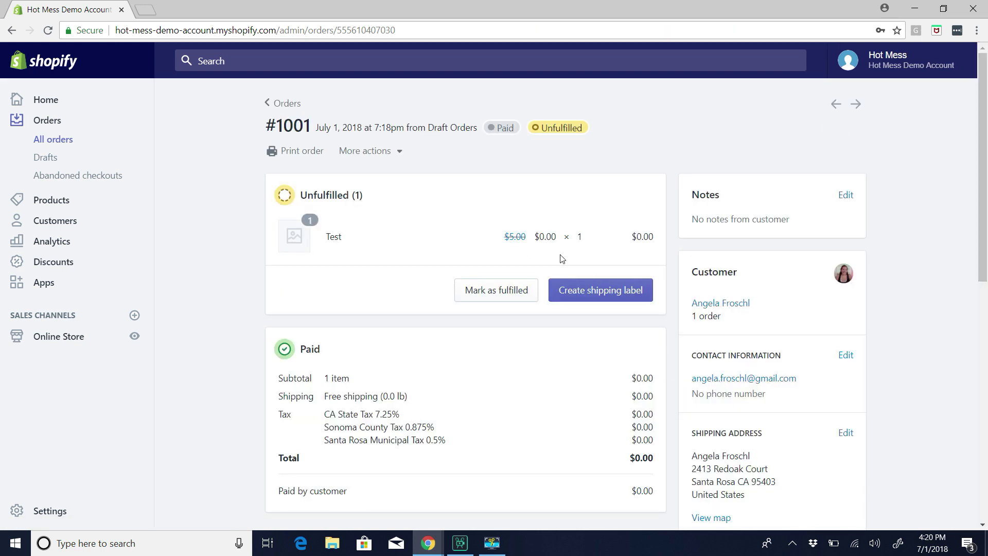
pyautogui.click(582, 290)
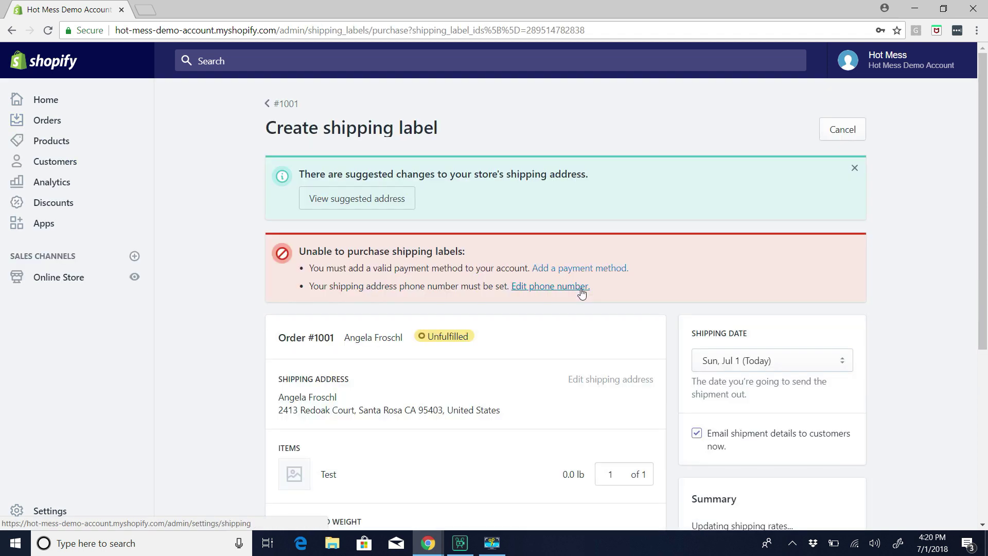
pyautogui.moveTo(986, 135); pyautogui.dragTo(986, 280)
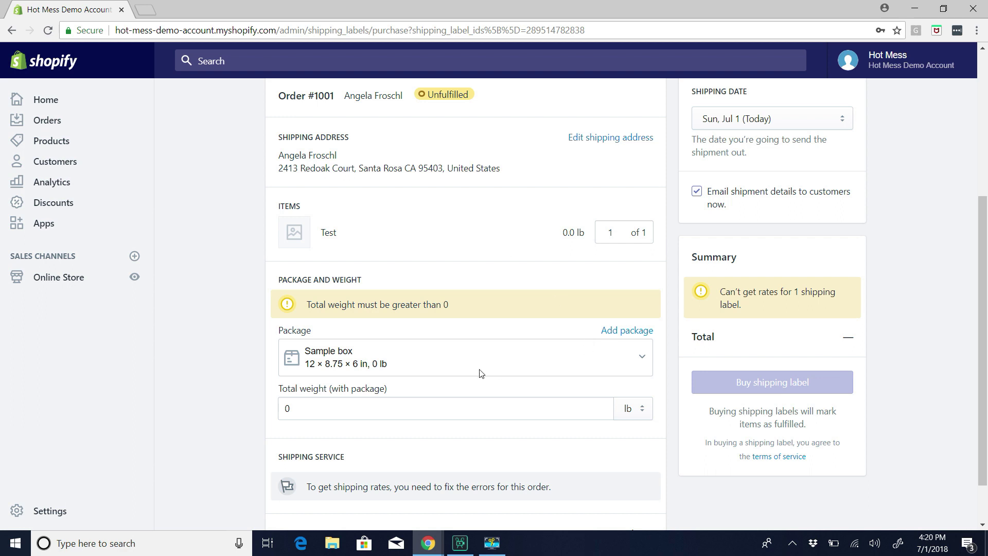
pyautogui.click(400, 364)
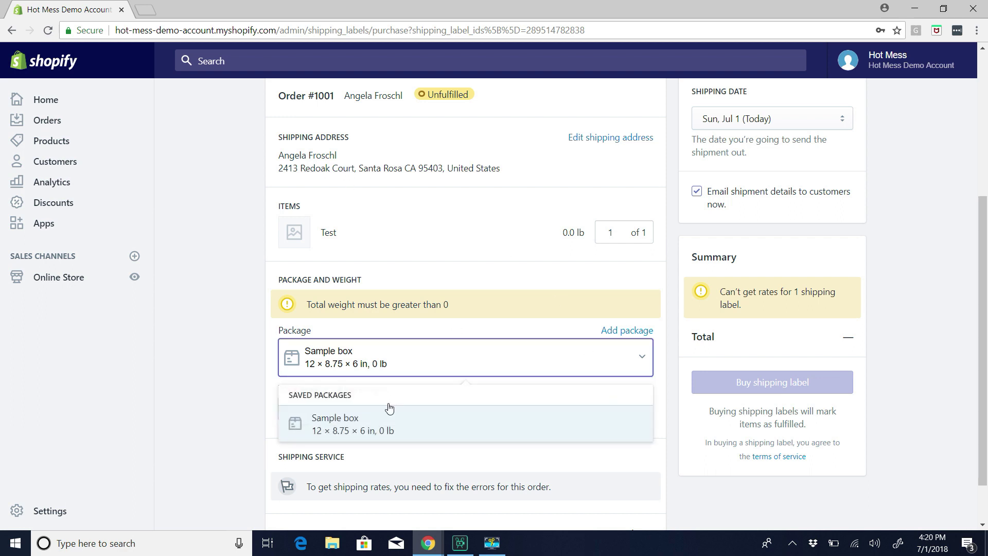
pyautogui.click(370, 430)
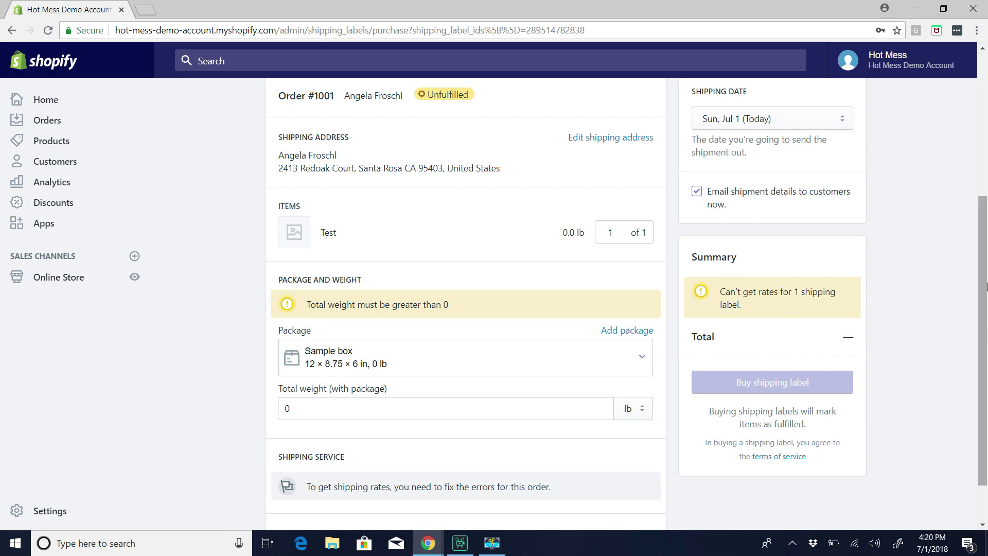
pyautogui.scroll(-1, 967, 315)
# - Add and save a USPS Priority Mail Padded Flat Rate Envelope as the label's package
pyautogui.click(611, 305)
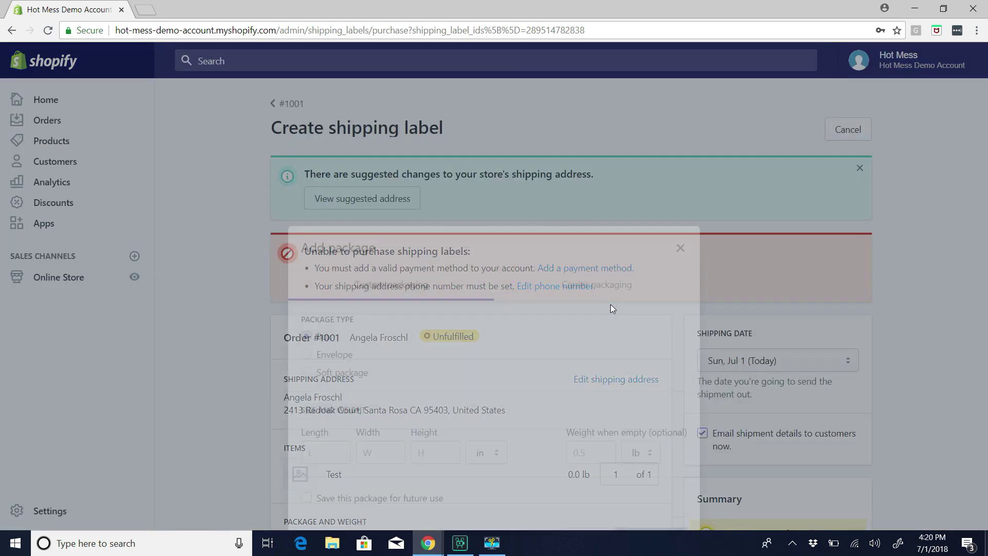
pyautogui.click(589, 192)
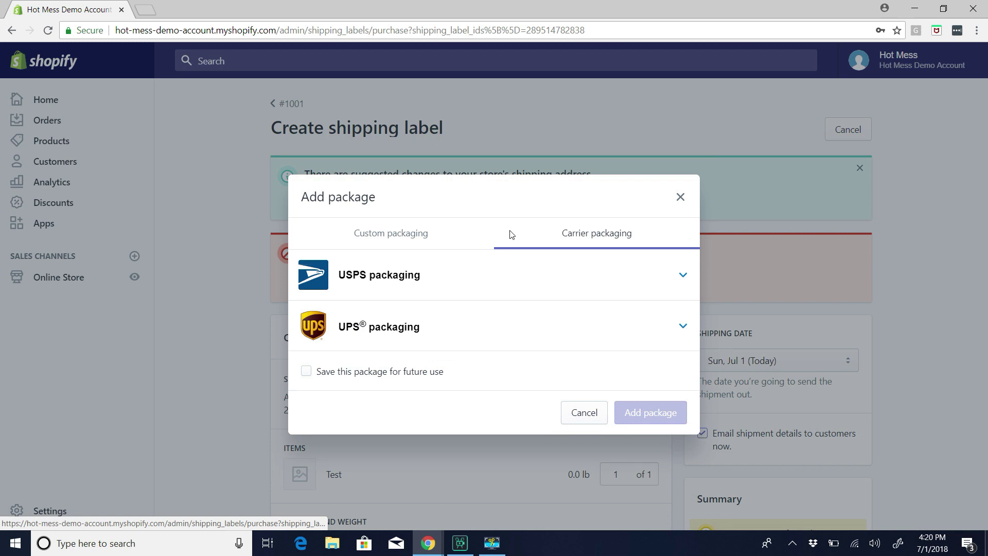
pyautogui.click(375, 277)
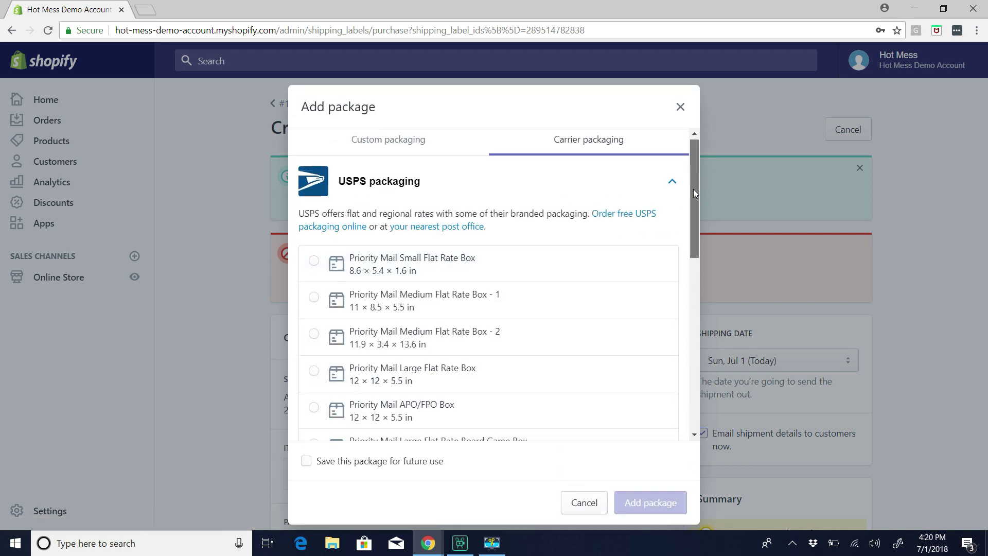
pyautogui.moveTo(693, 189); pyautogui.dragTo(695, 350)
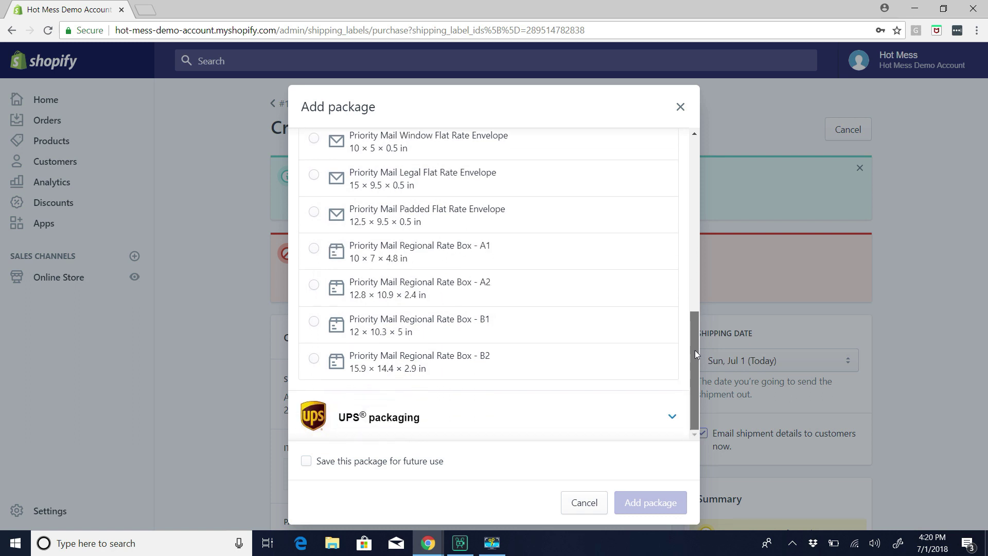
pyautogui.click(315, 213)
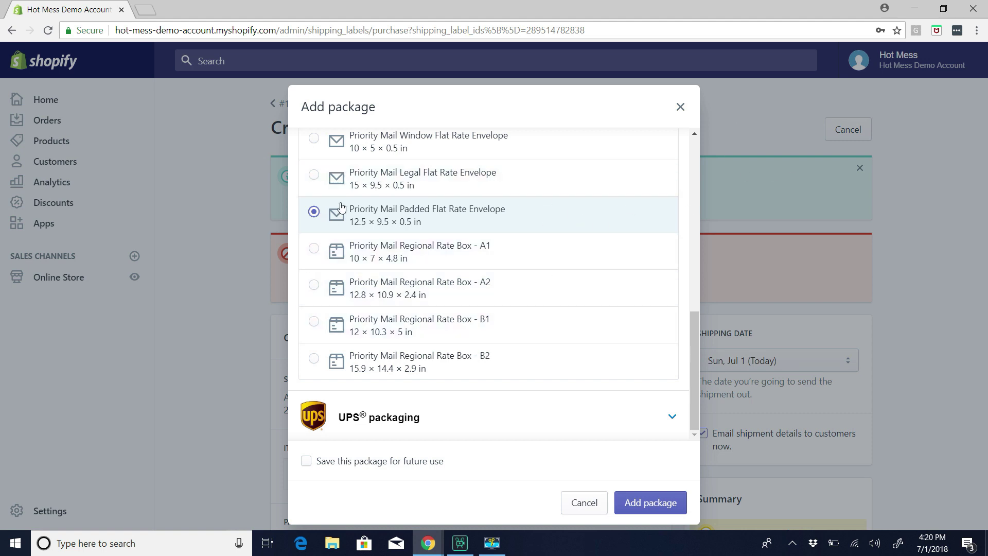
pyautogui.click(307, 462)
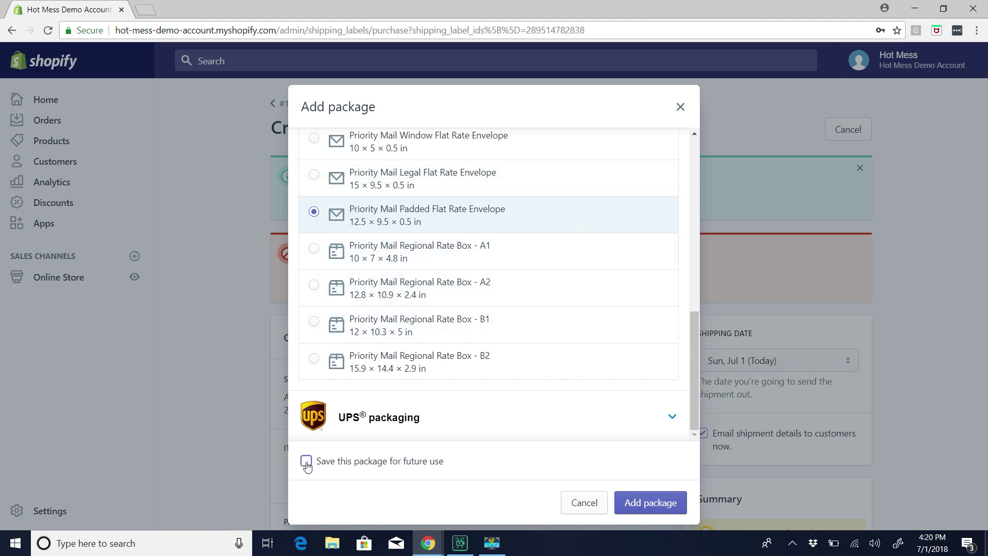
pyautogui.click(648, 511)
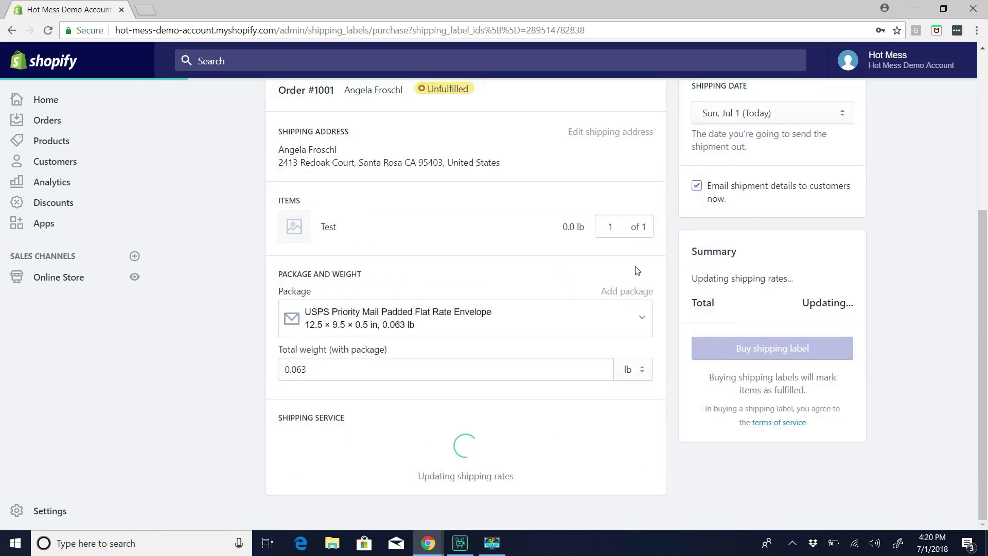
pyautogui.click(507, 316)
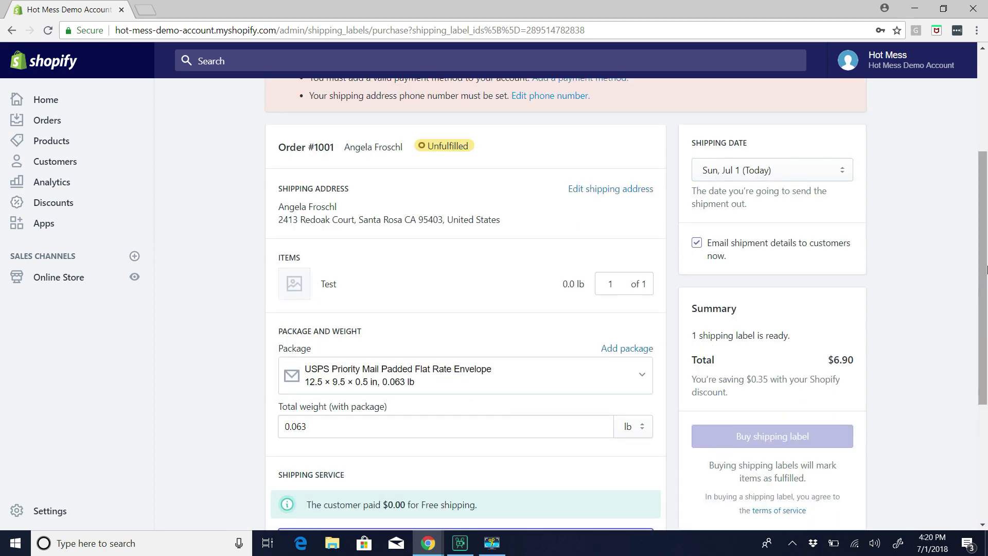
# - Enter a total weight of 14 oz for order #1001's shipping label to load USPS rates
pyautogui.scroll(-3, 987, 269)
pyautogui.moveTo(319, 240); pyautogui.dragTo(221, 239)
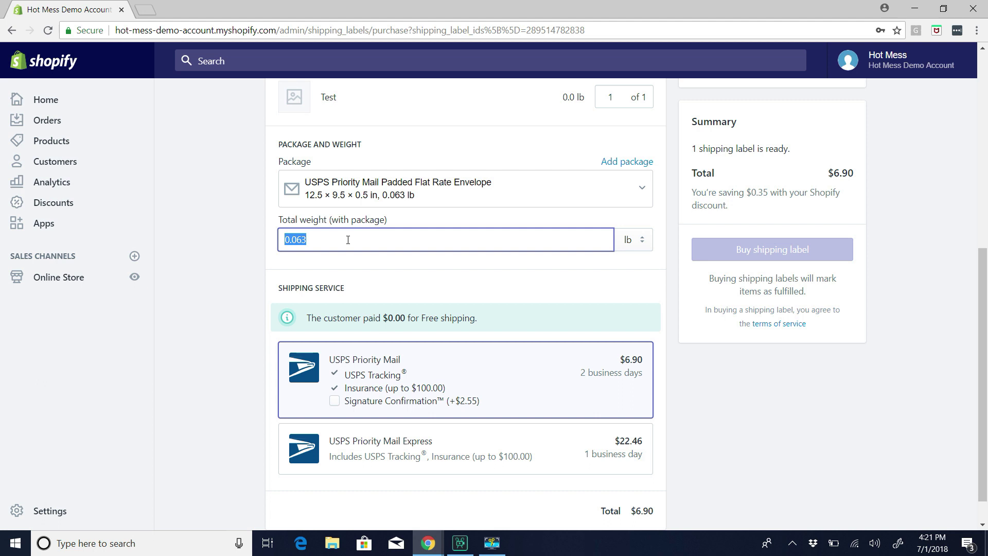
pyautogui.write('14')
pyautogui.click(628, 239)
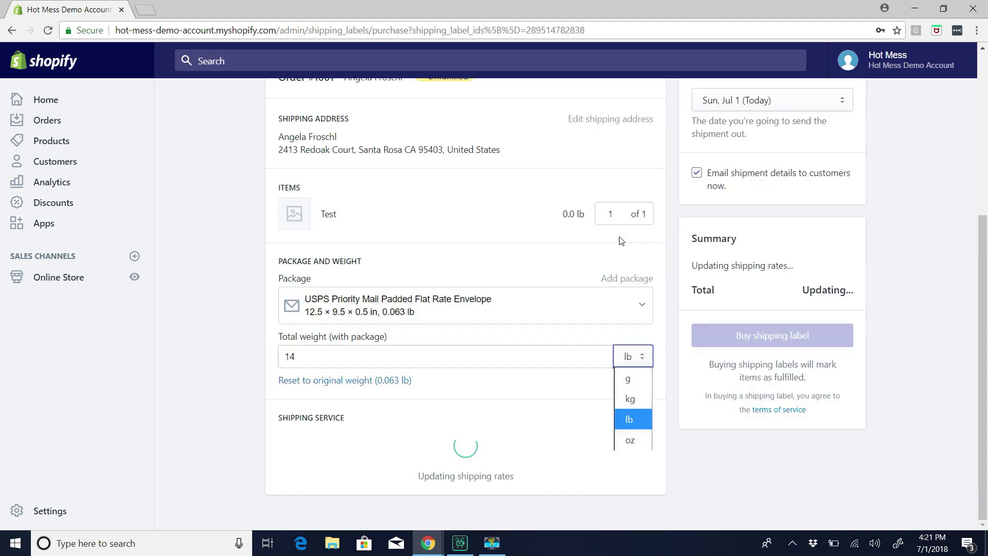
pyautogui.click(630, 440)
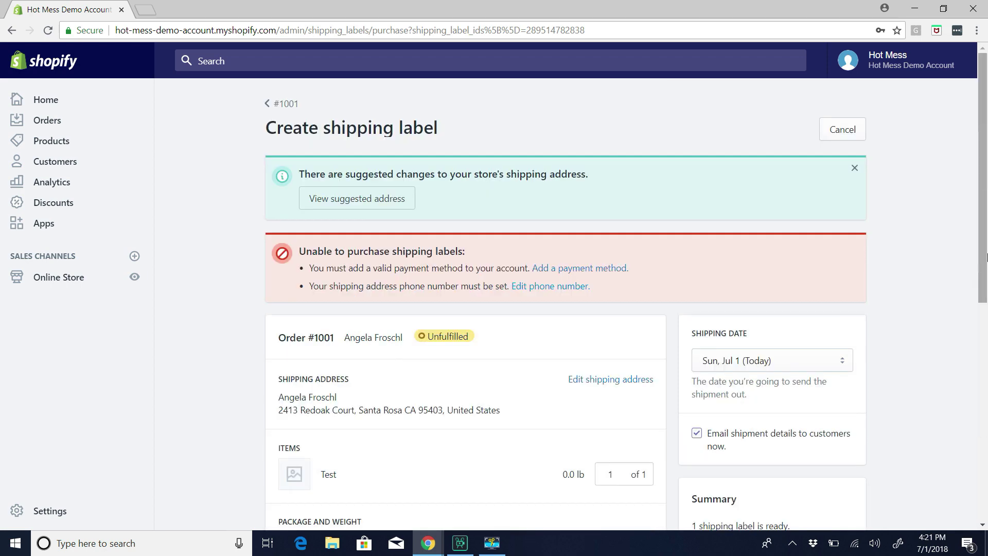
pyautogui.moveTo(985, 318); pyautogui.dragTo(984, 498)
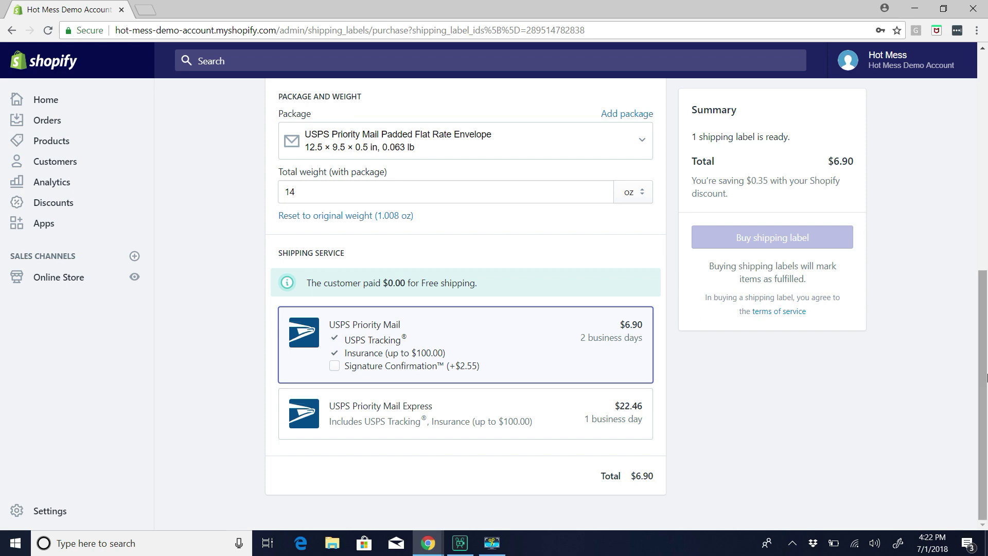
pyautogui.moveTo(982, 391); pyautogui.dragTo(981, 280)
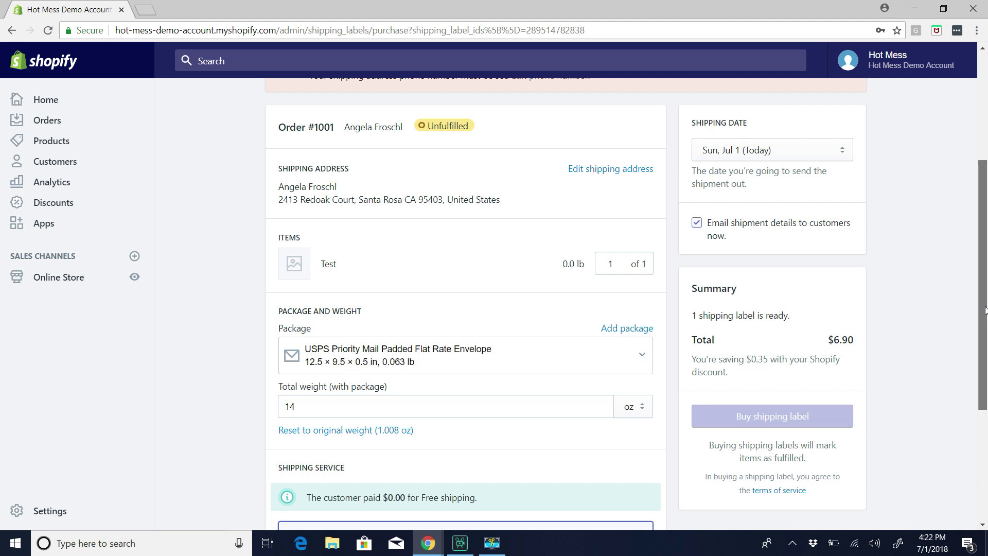
pyautogui.scroll(-2, 985, 310)
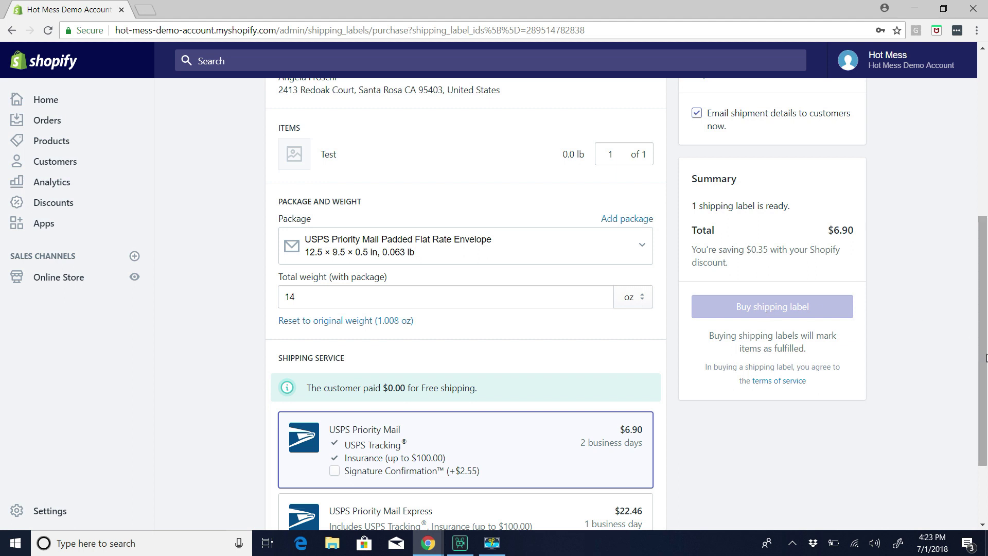
pyautogui.moveTo(986, 357); pyautogui.dragTo(986, 319)
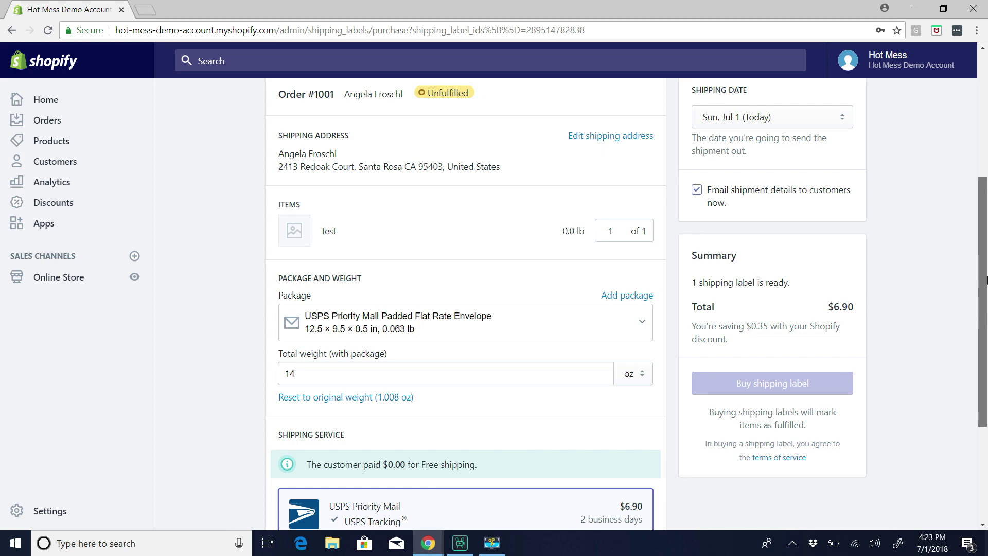
pyautogui.moveTo(986, 279); pyautogui.dragTo(987, 300)
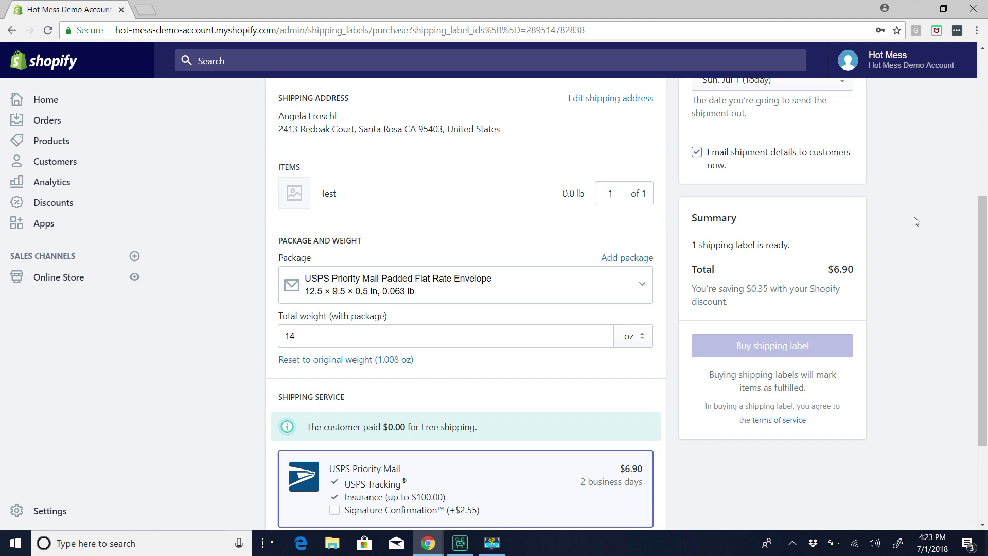
pyautogui.moveTo(987, 232); pyautogui.dragTo(986, 266)
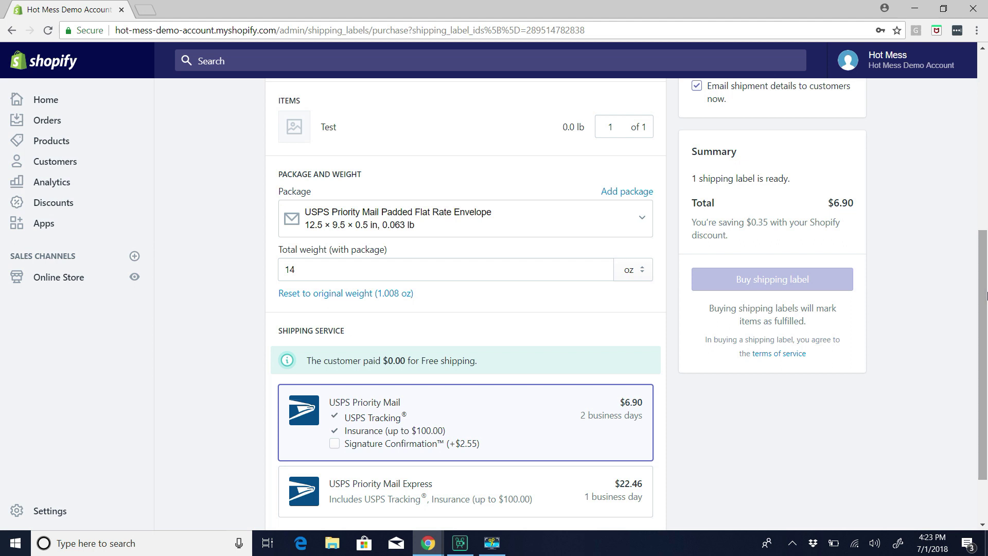
pyautogui.scroll(-1, 986, 300)
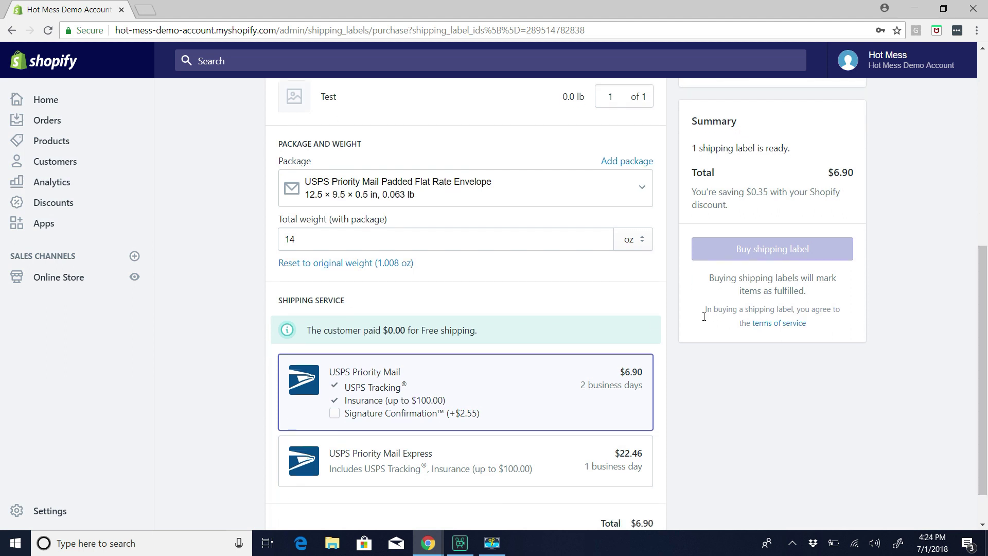
pyautogui.click(41, 511)
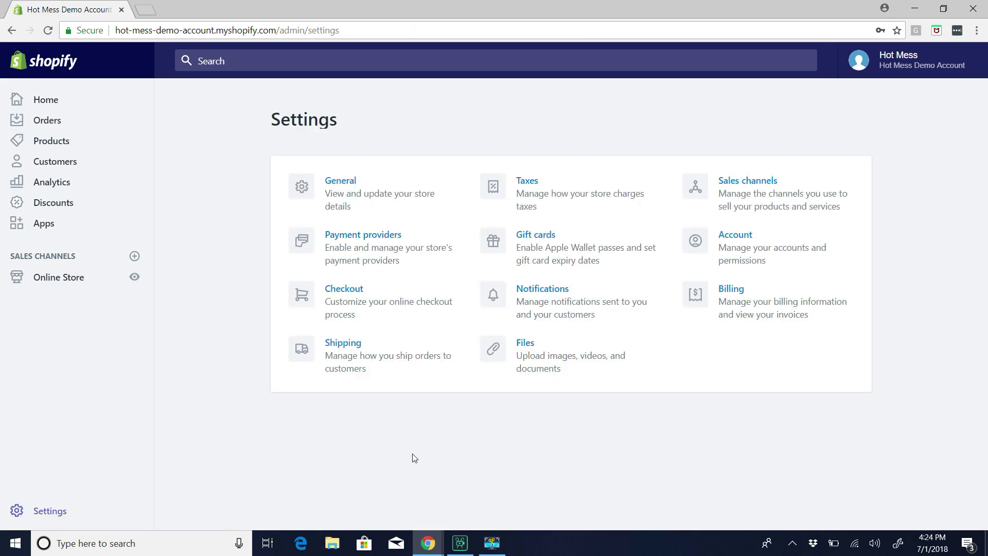
# - In Shipping settings, switch the label format to 4 × 6 inch for label printers
pyautogui.click(417, 375)
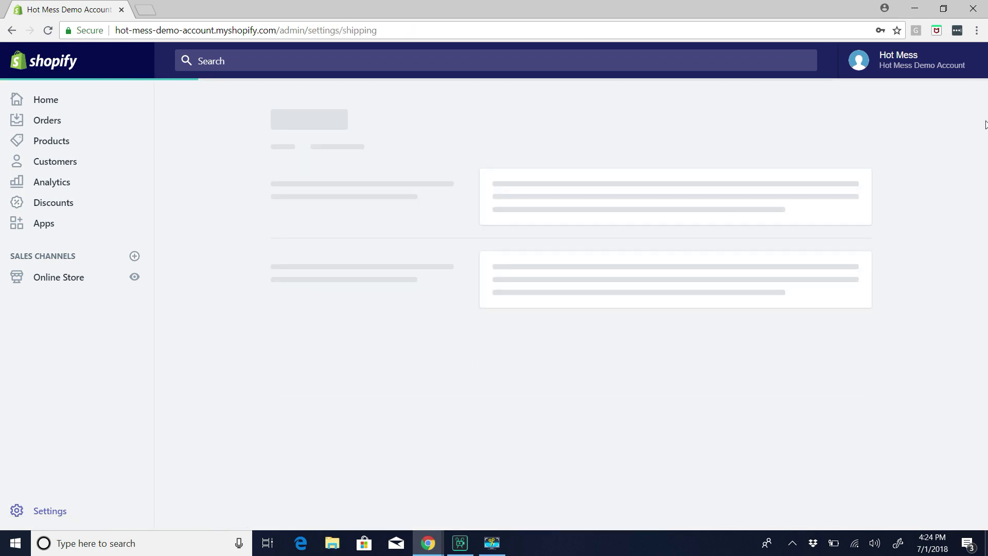
pyautogui.moveTo(984, 118); pyautogui.dragTo(985, 304)
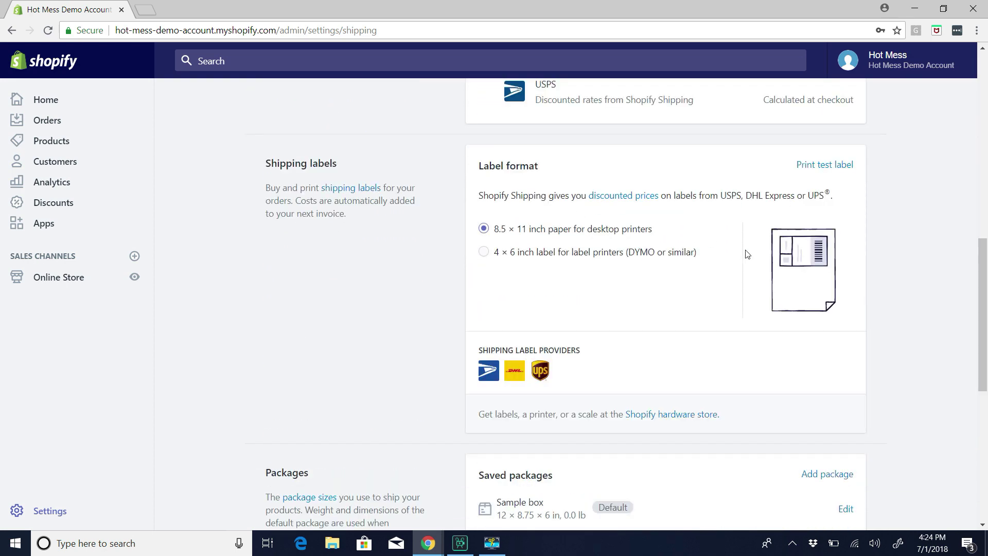
pyautogui.click(485, 253)
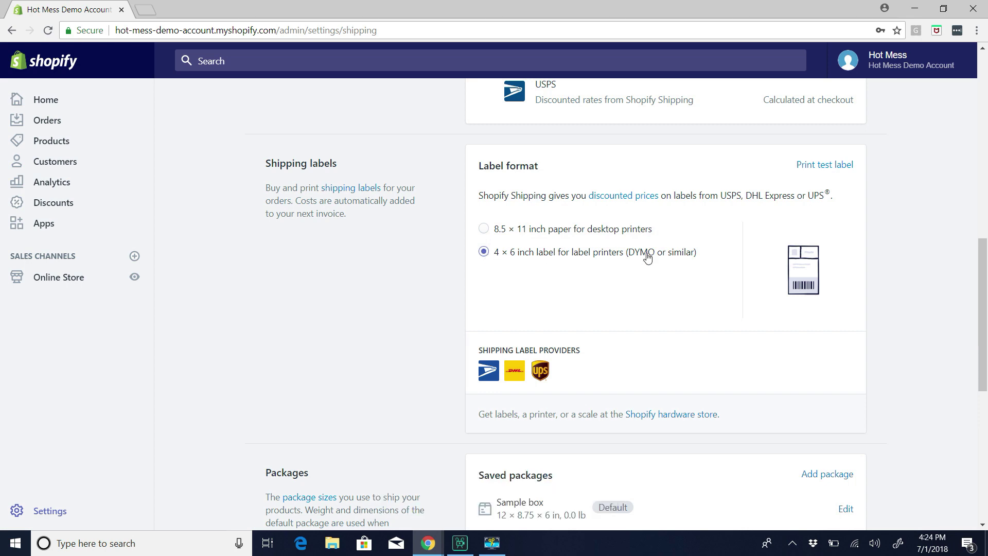
pyautogui.moveTo(985, 364); pyautogui.dragTo(985, 313)
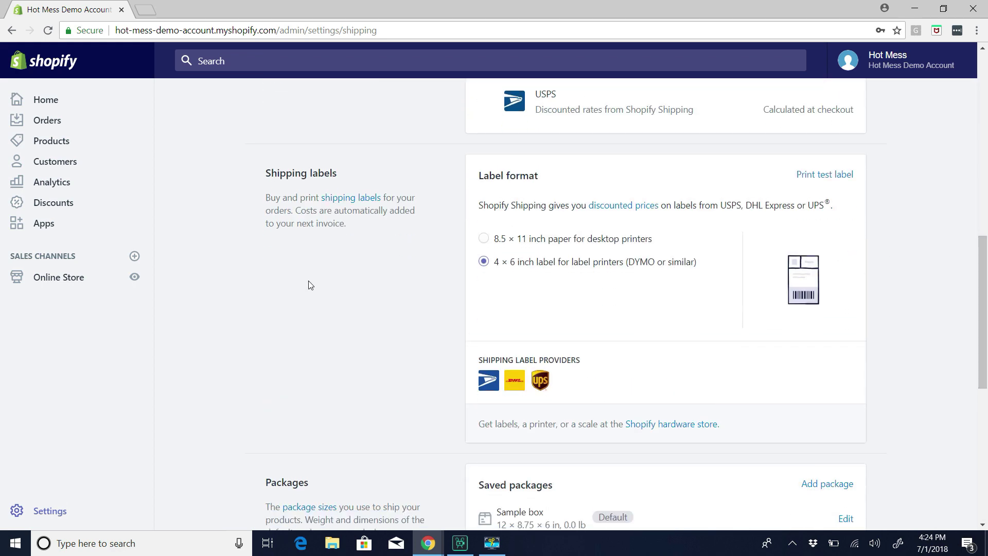
pyautogui.moveTo(984, 350); pyautogui.dragTo(985, 128)
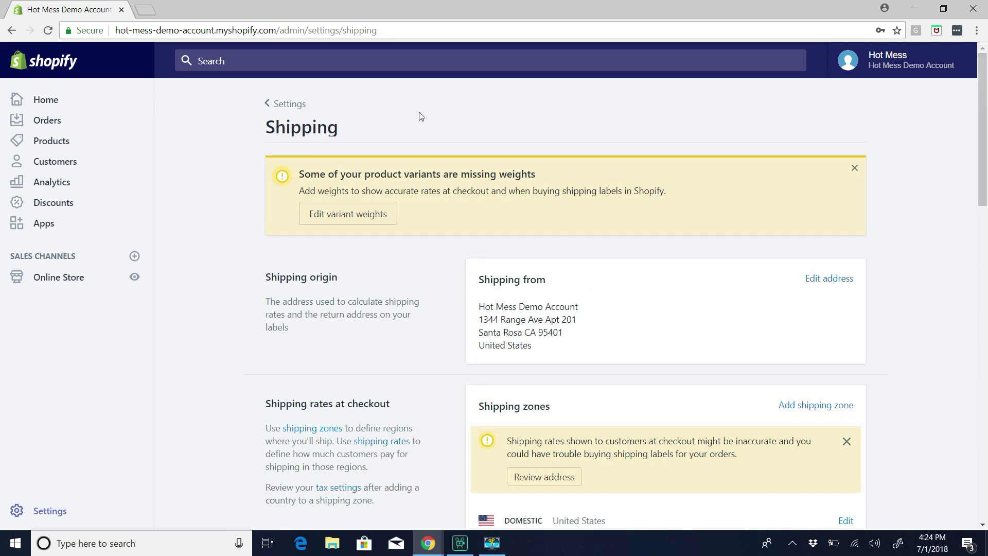